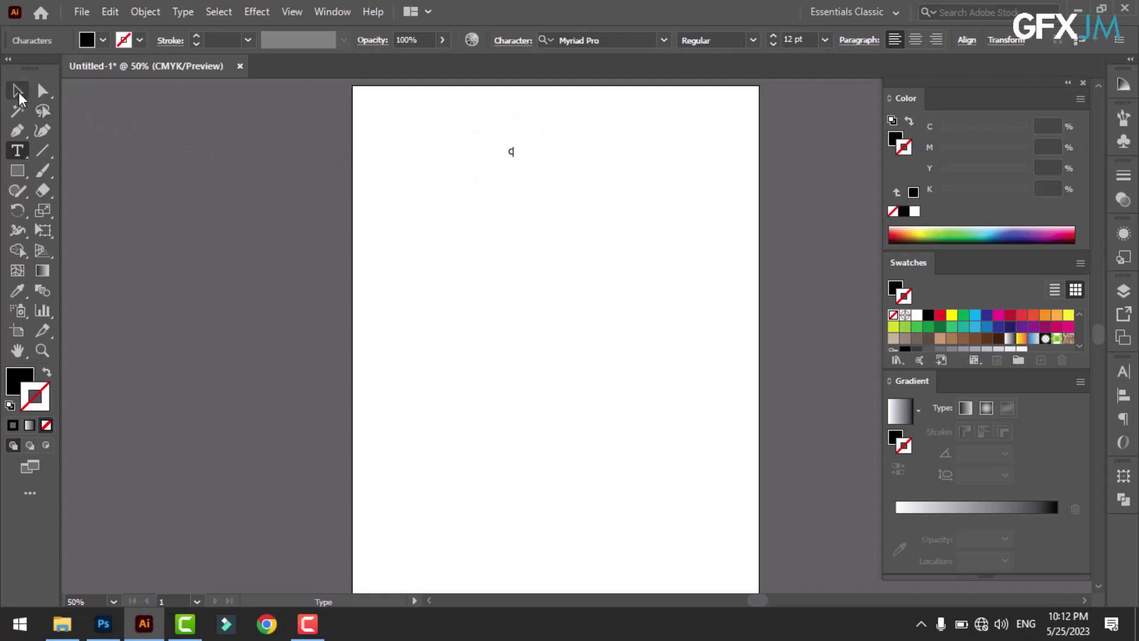
Enlarge the small letter C to about 158 pt and place it near the top centre of the artboard.
click(18, 91)
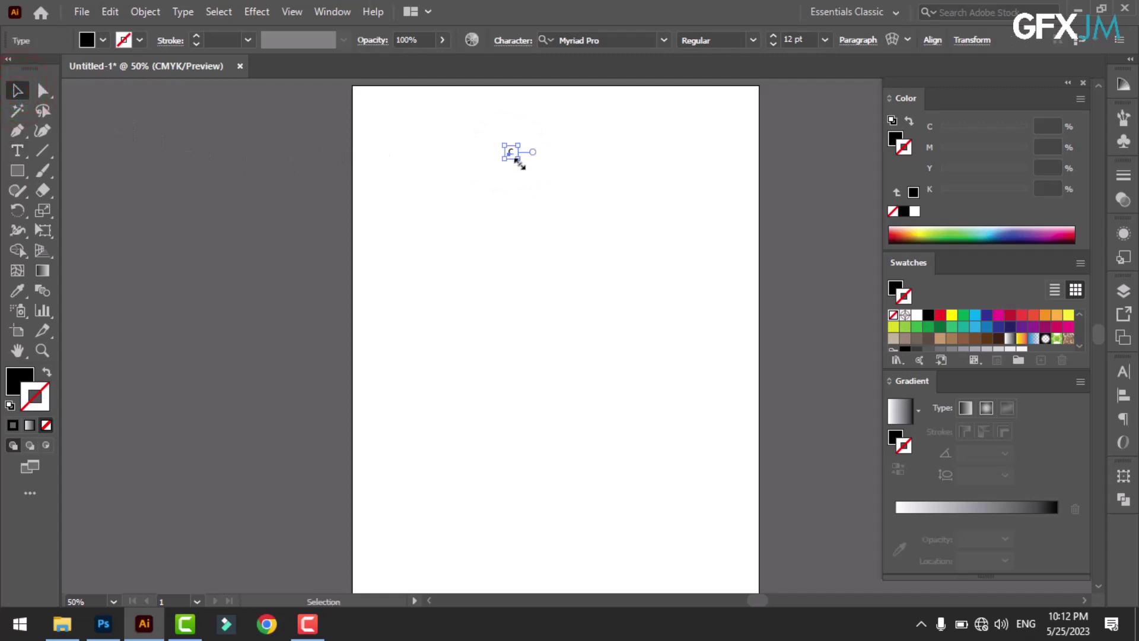
drag(517, 159, 679, 374)
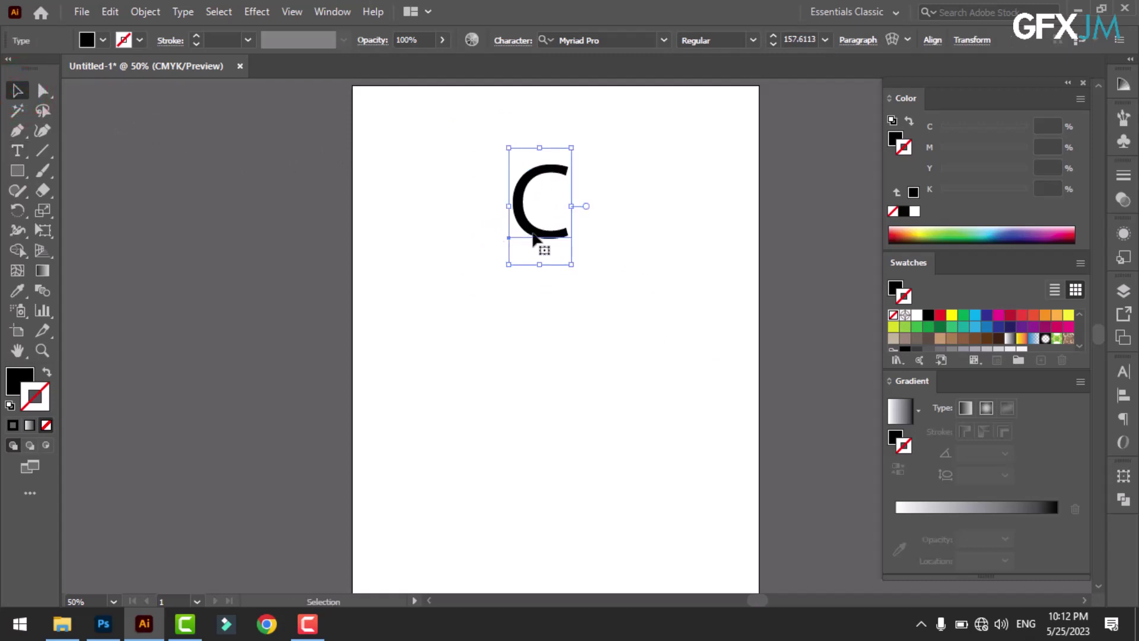
drag(534, 237, 545, 187)
scroll(545, 191, up, 1)
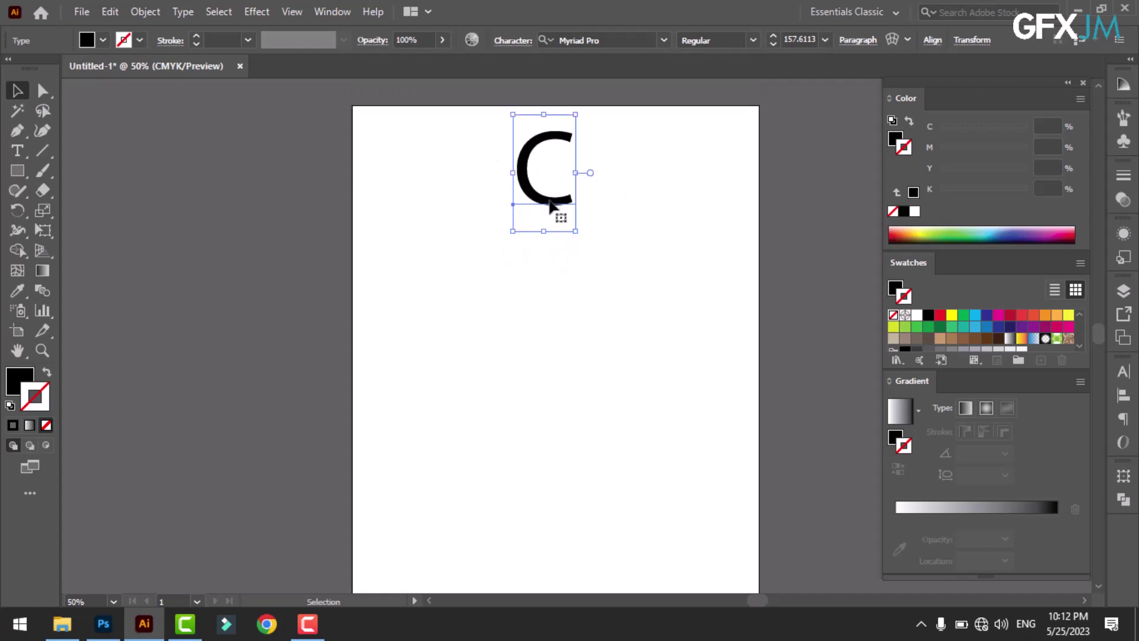
click(445, 324)
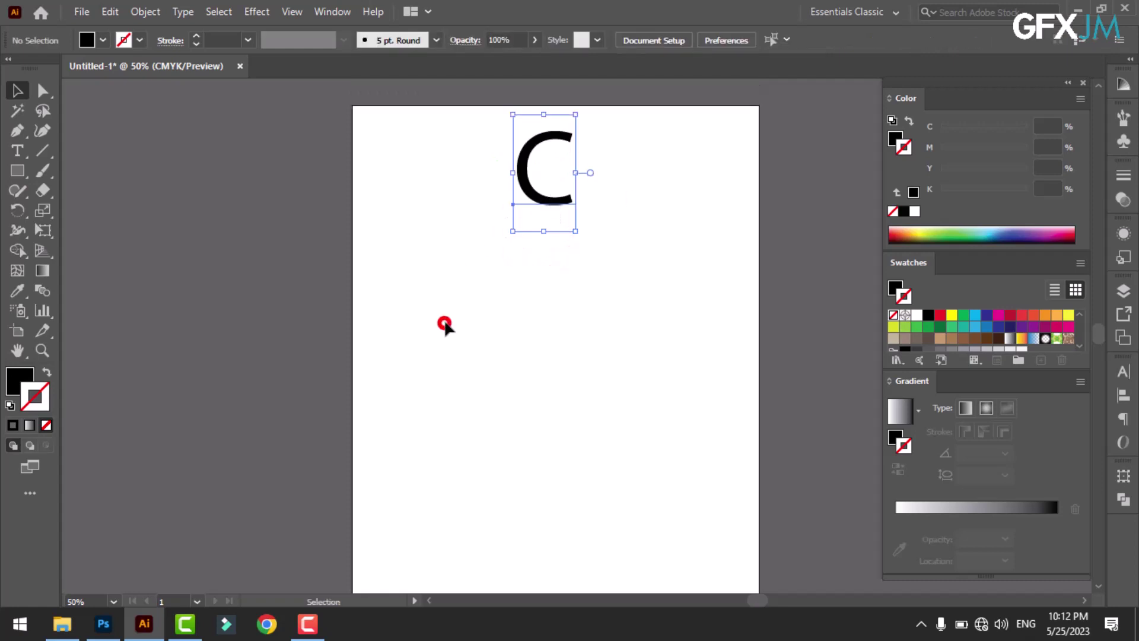
Add a second letter C below the first one and scale it up to about 273 pt.
click(17, 151)
click(491, 402)
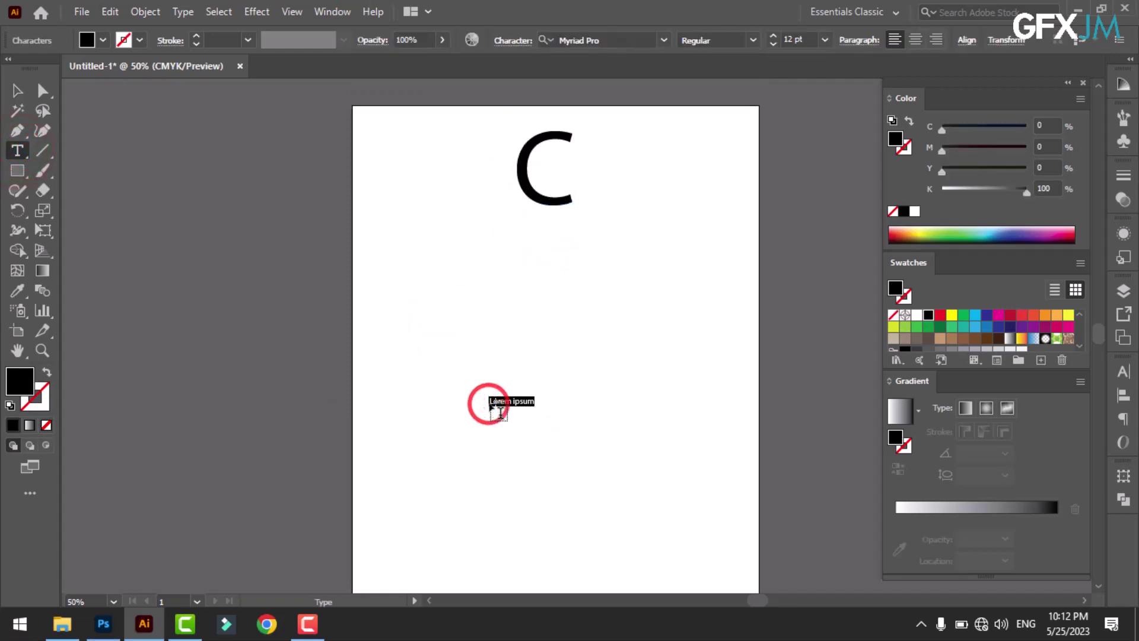
text(q)
click(13, 90)
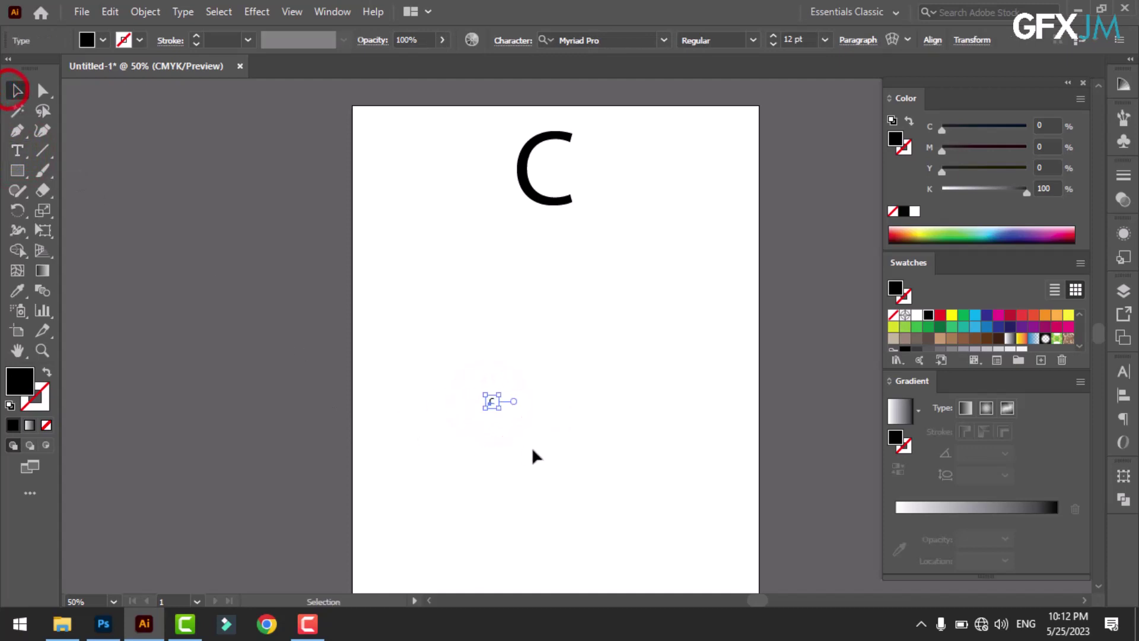
drag(504, 415, 546, 502)
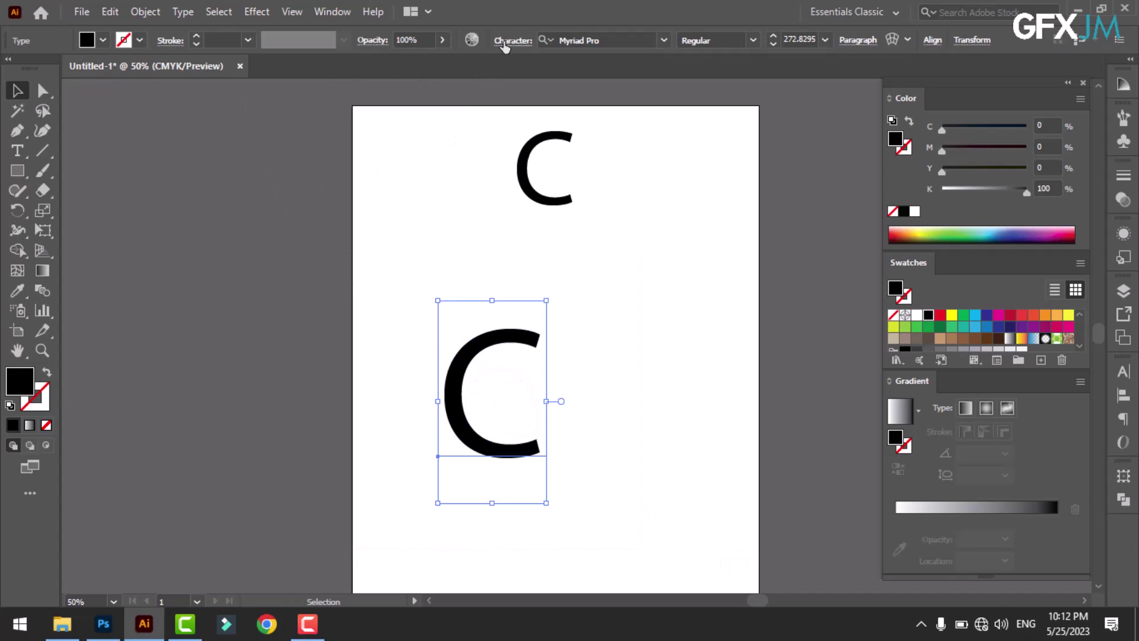
Browse the font previews and set the lower C in Berlin Sans FB Demi Bold.
click(664, 40)
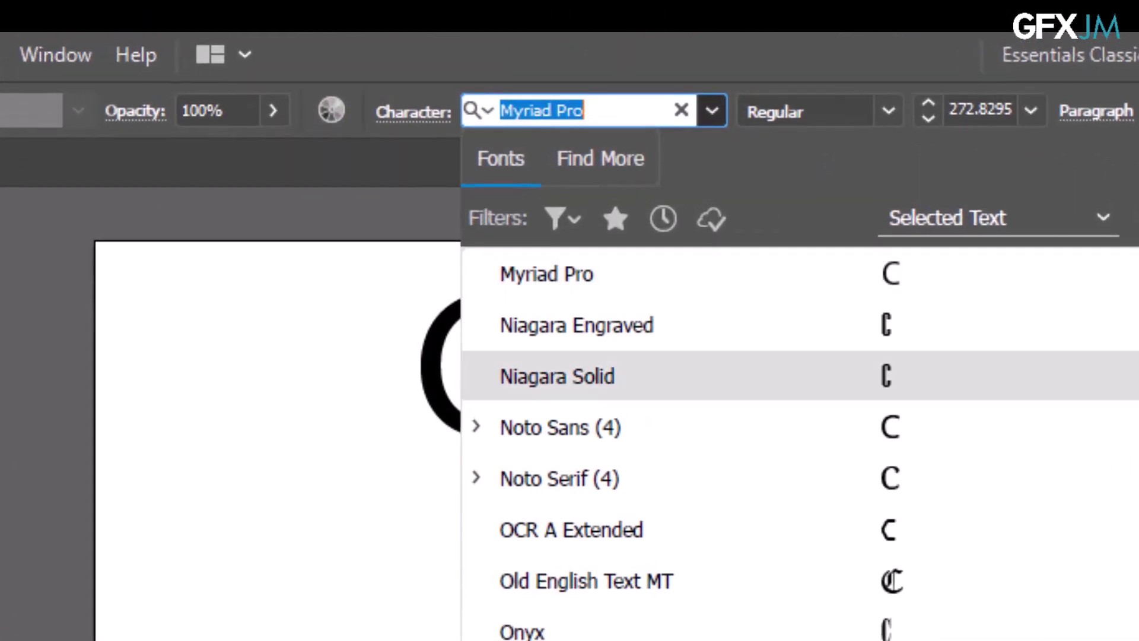
scroll(652, 428, up, 10)
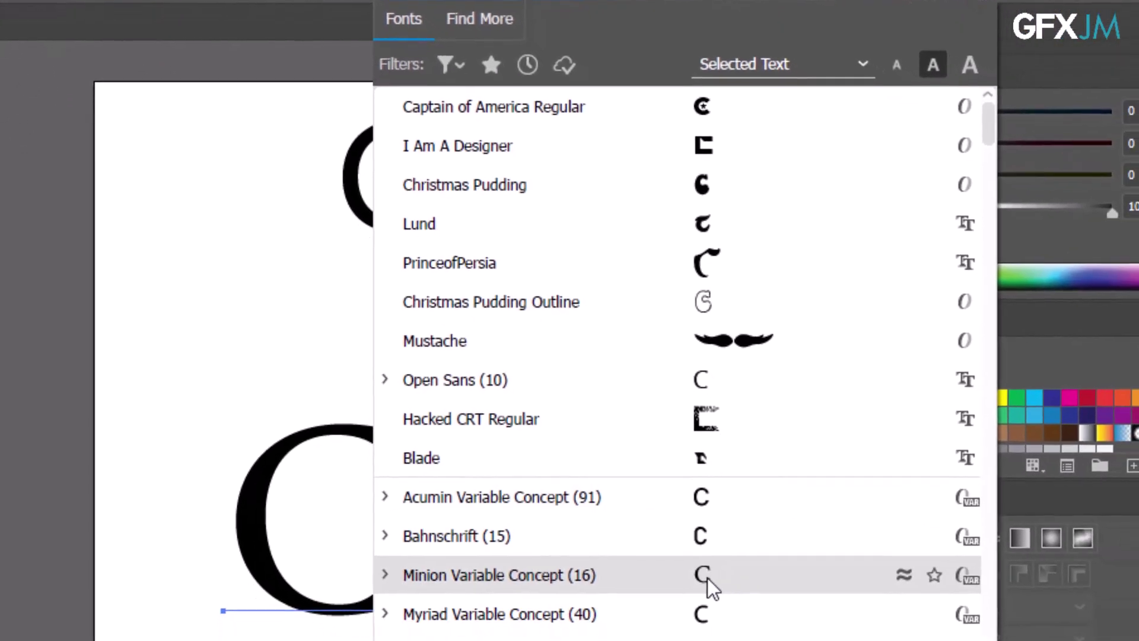
scroll(674, 564, down, 1)
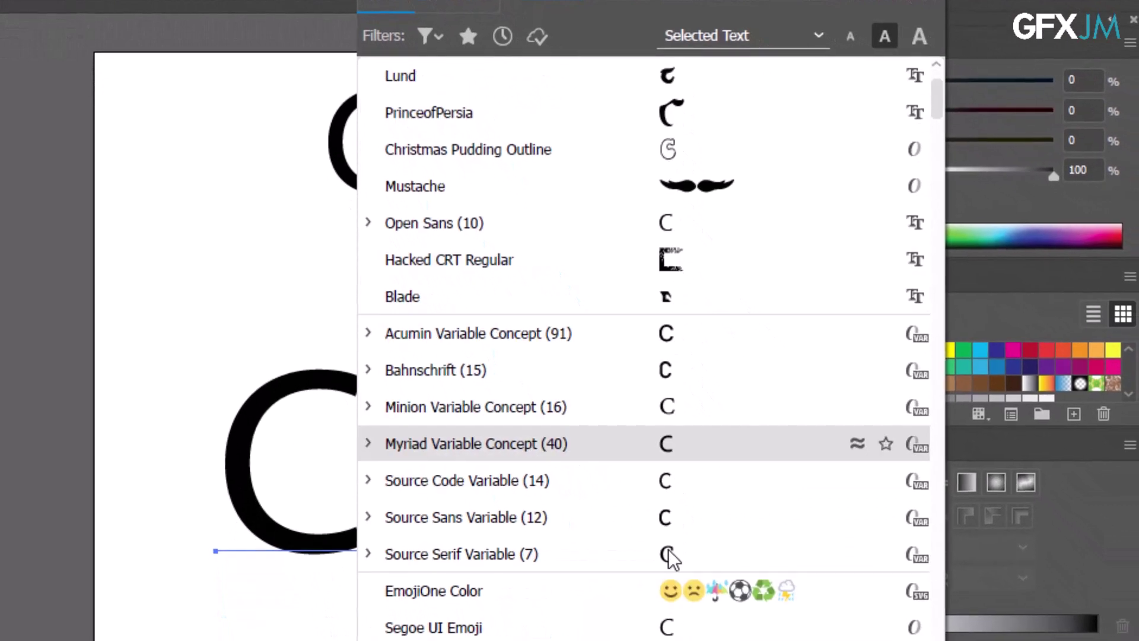
scroll(669, 555, down, 3)
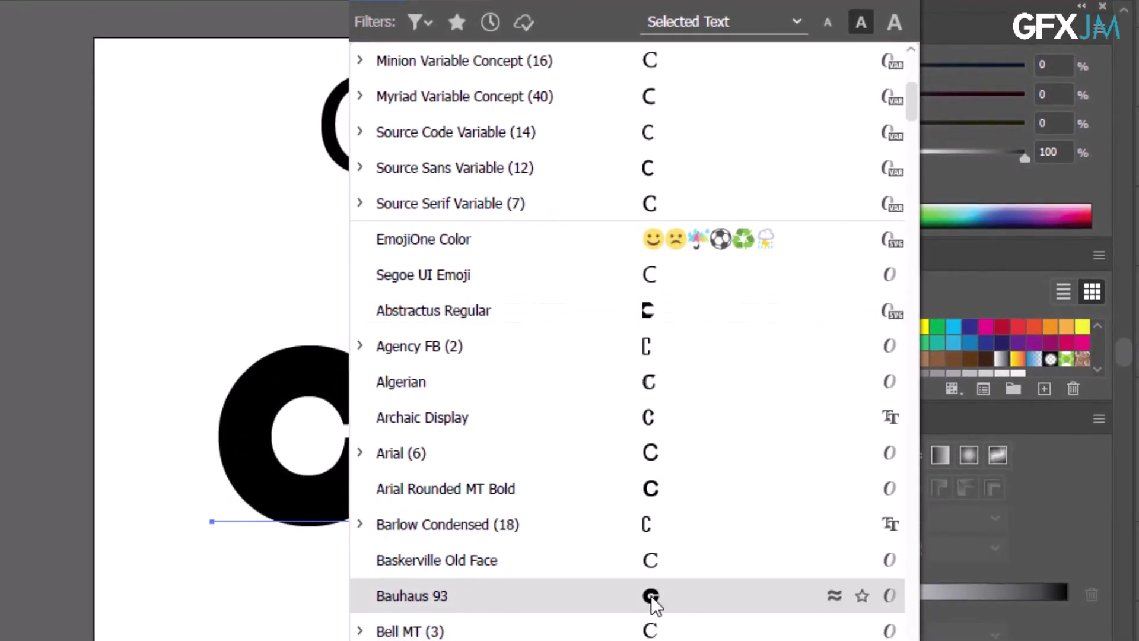
scroll(657, 595, down, 1)
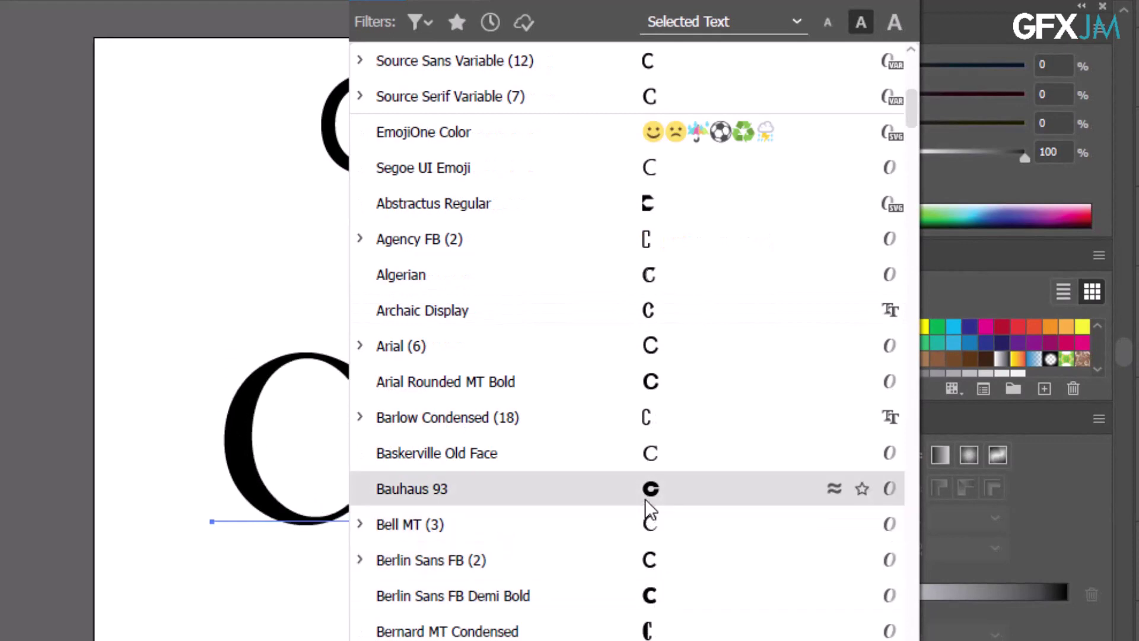
click(666, 592)
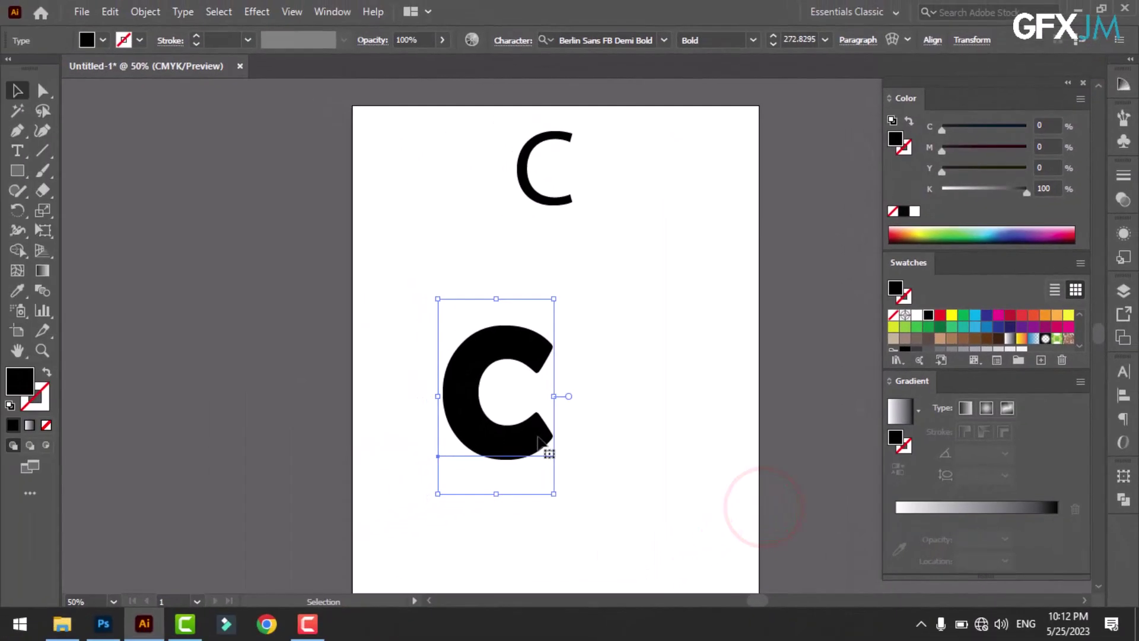
Enlarge the lower C to about 468 pt and centre it in the lower part of the artboard.
drag(354, 487, 406, 524)
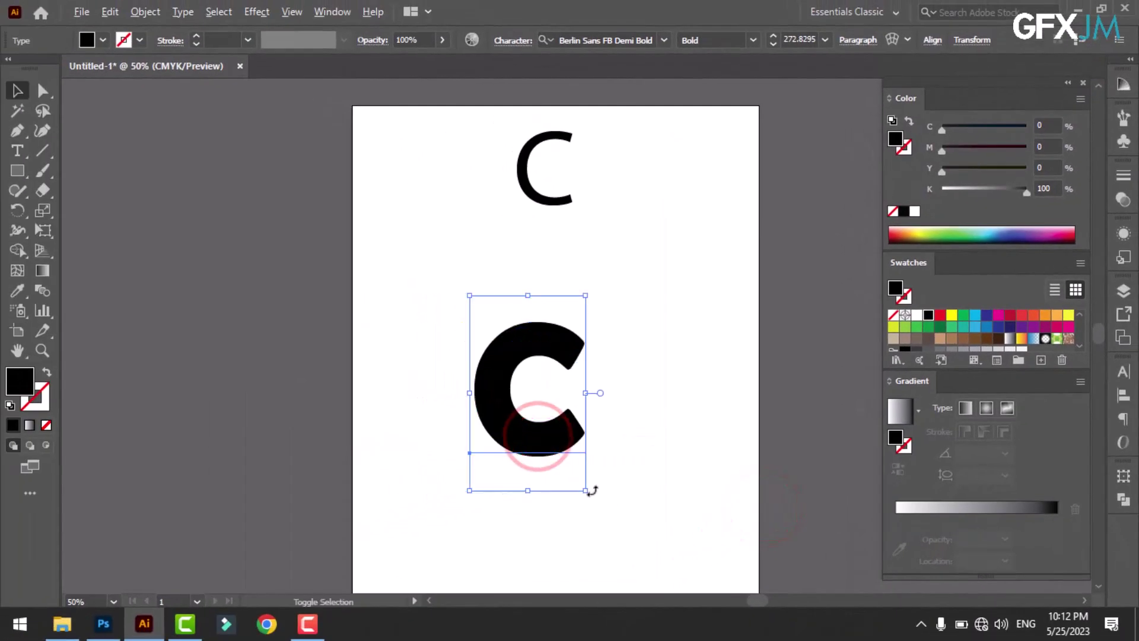
drag(591, 490, 627, 560)
drag(564, 468, 571, 488)
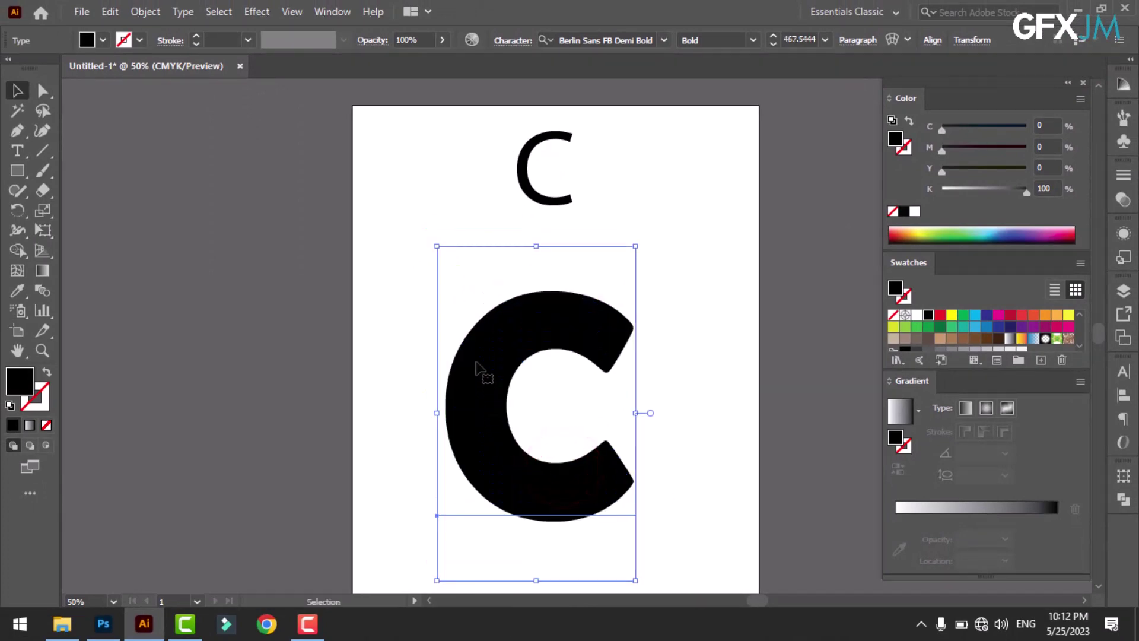
Convert the large C to outlines and deselect it.
right_click(476, 362)
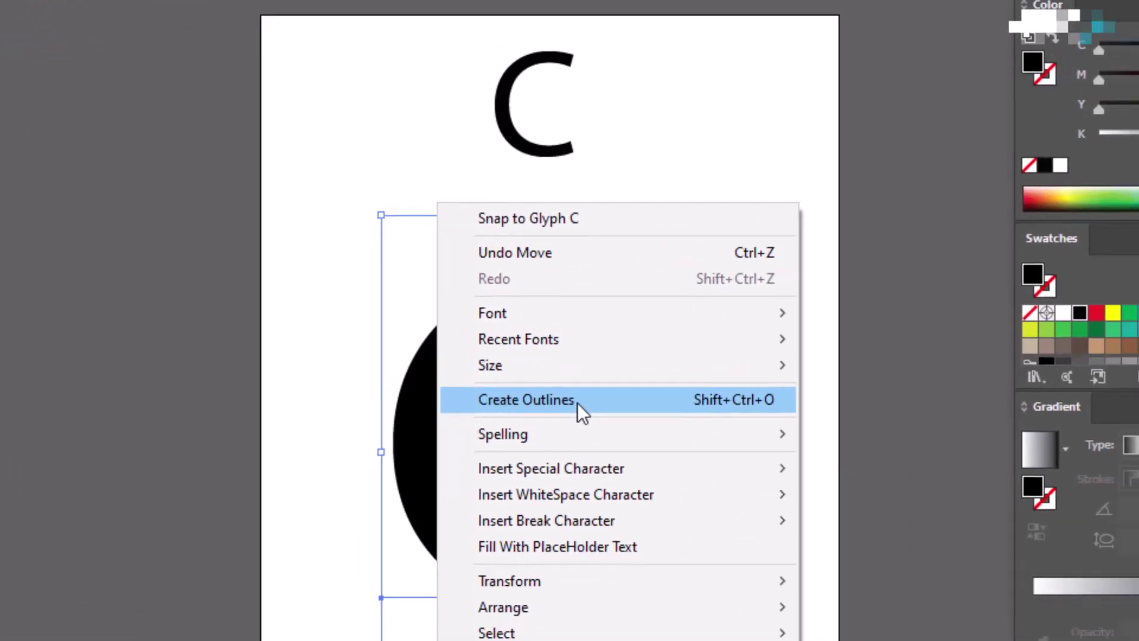
click(574, 377)
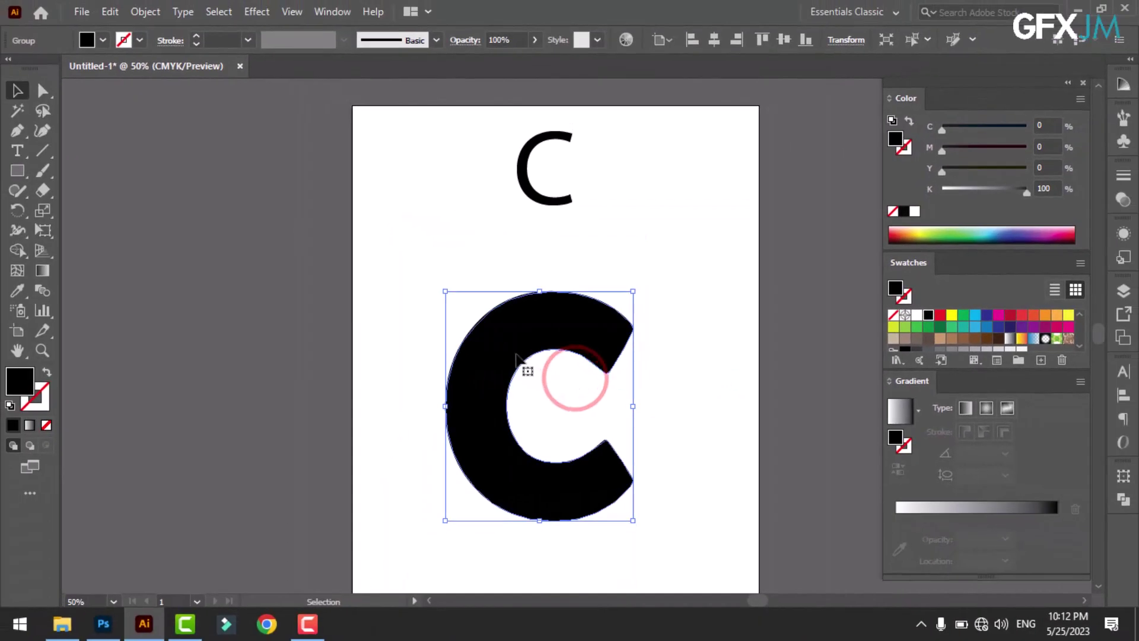
click(412, 372)
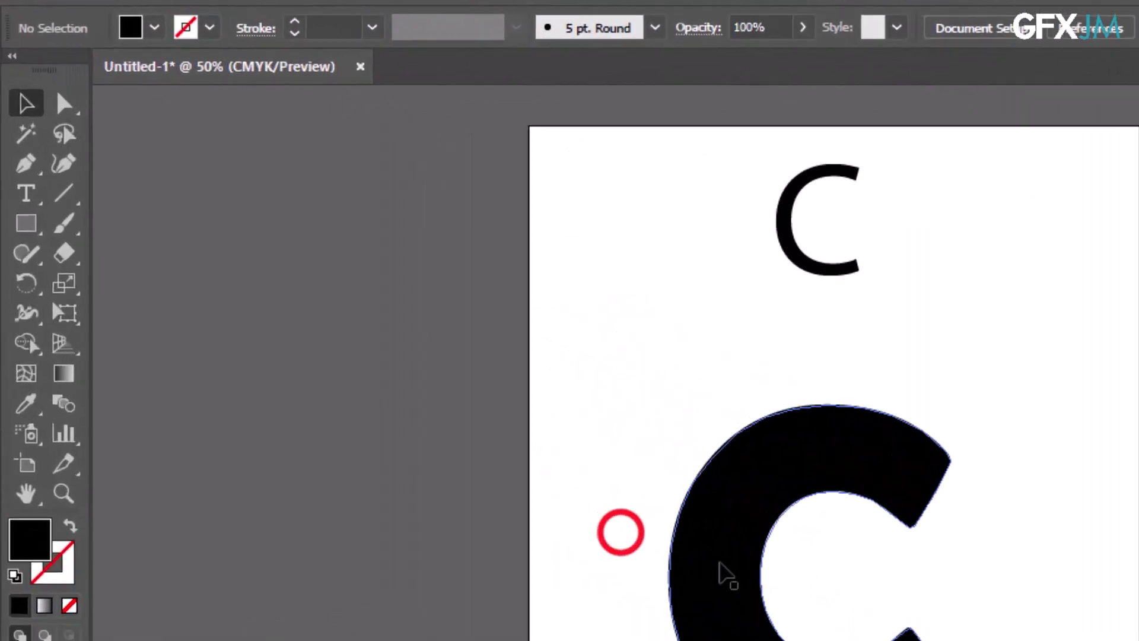
With the Pen tool, draw a curve from the C's inner top anchor to a tip beyond its left side, then a straight edge to its outer top.
click(45, 232)
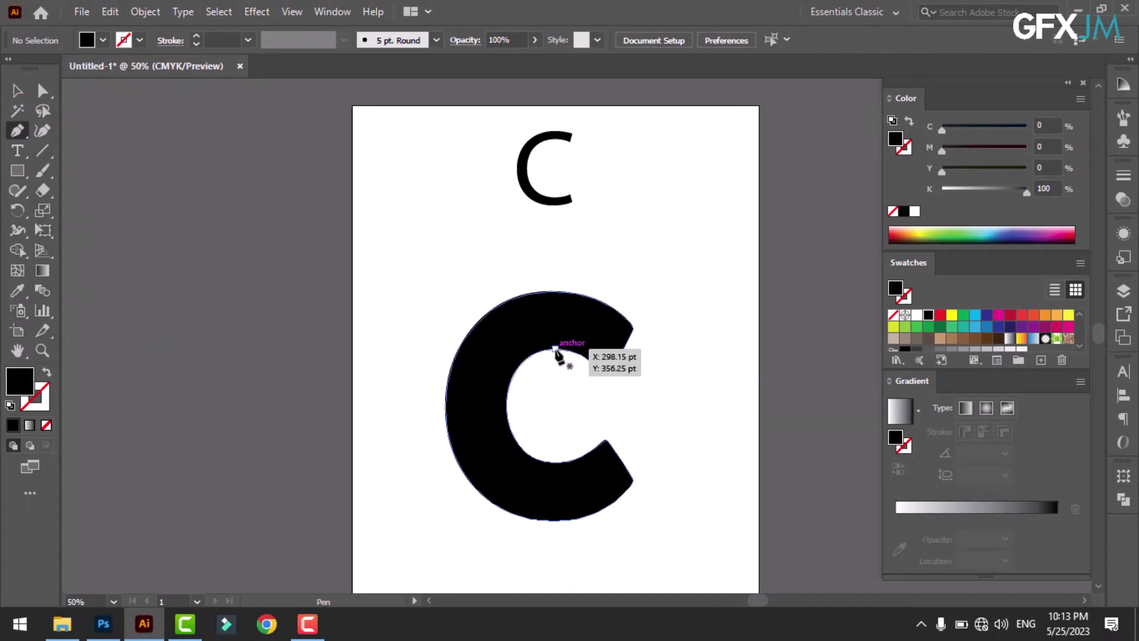
drag(554, 350, 339, 522)
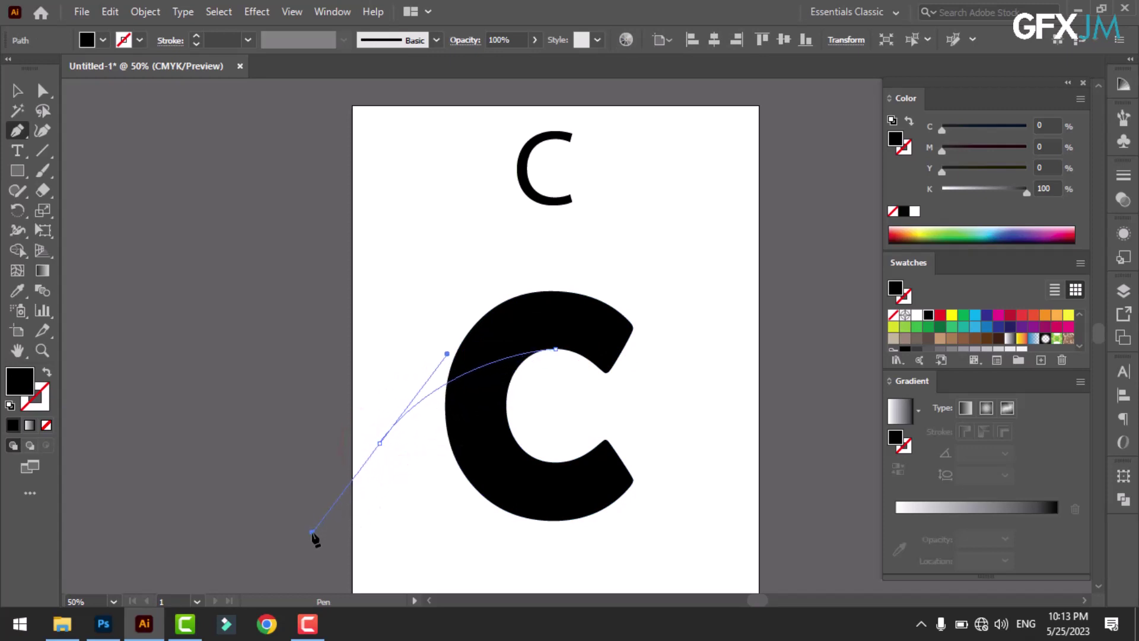
drag(312, 533, 312, 533)
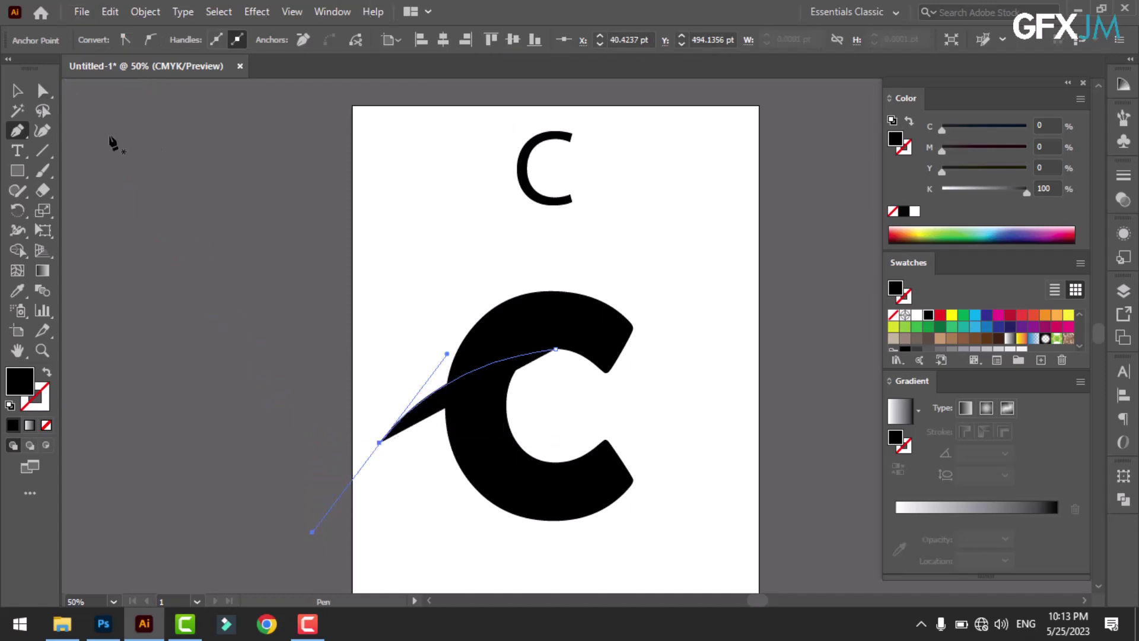
click(17, 91)
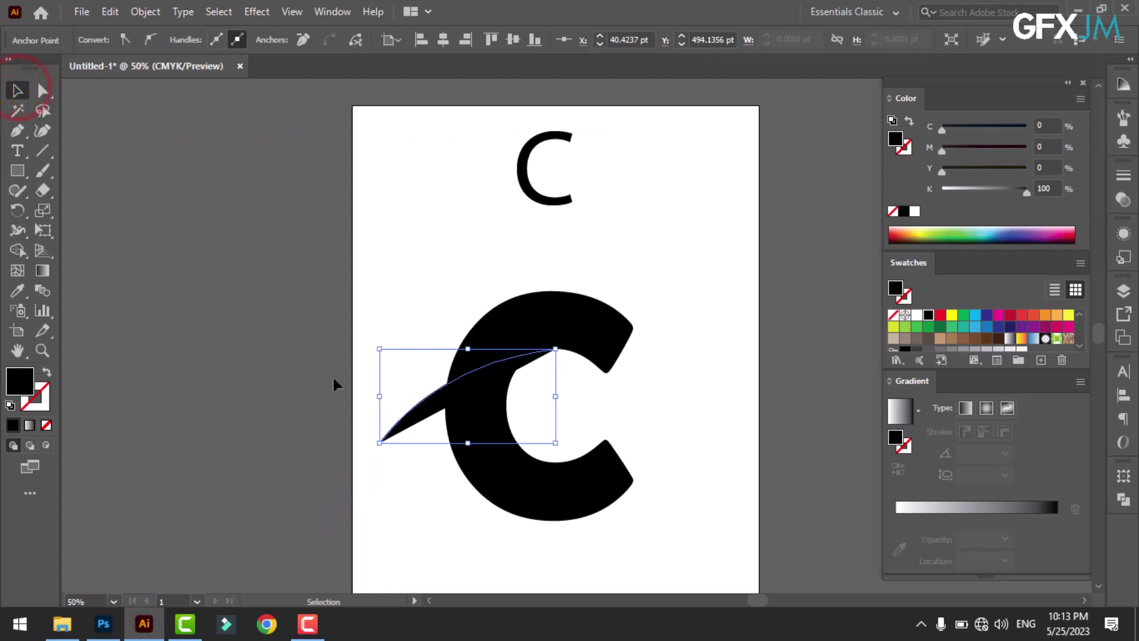
click(17, 130)
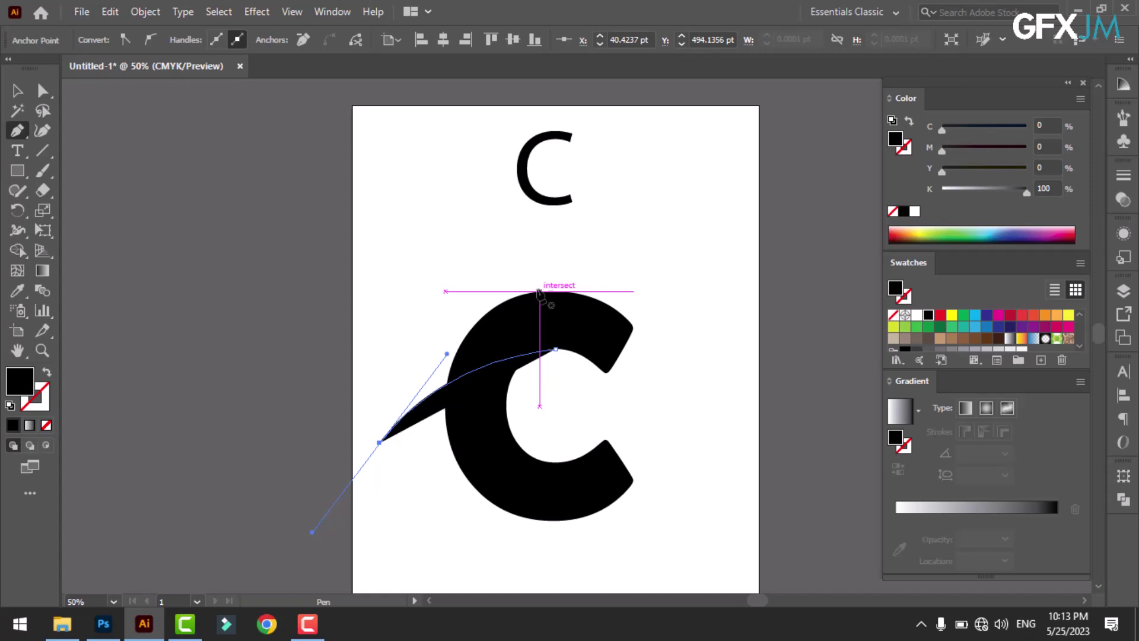
key(alt)
drag(539, 291, 382, 451)
Bend the swoosh's straight upper edge outward with the Anchor Point tool and adjust its handle to follow the C's outer curve.
click(121, 231)
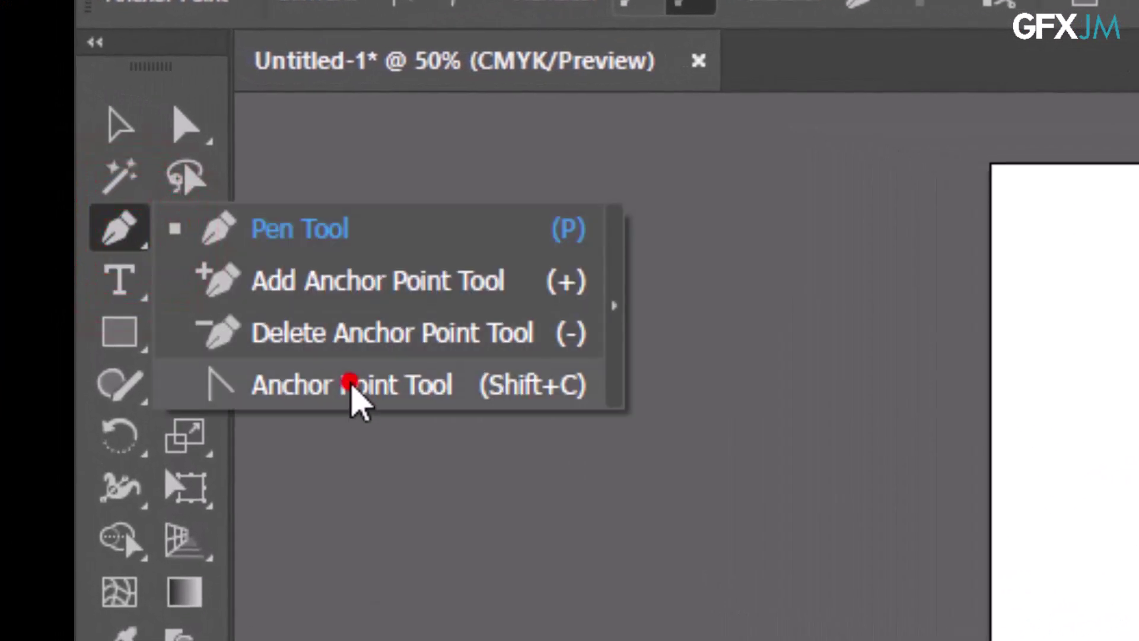
click(351, 386)
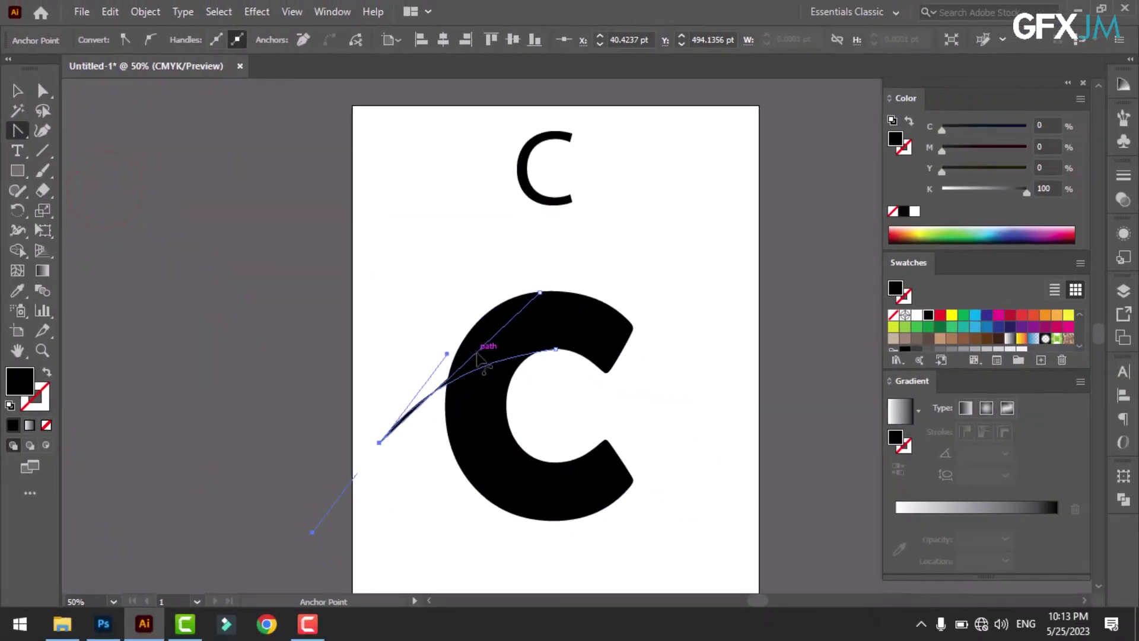
drag(482, 359, 481, 342)
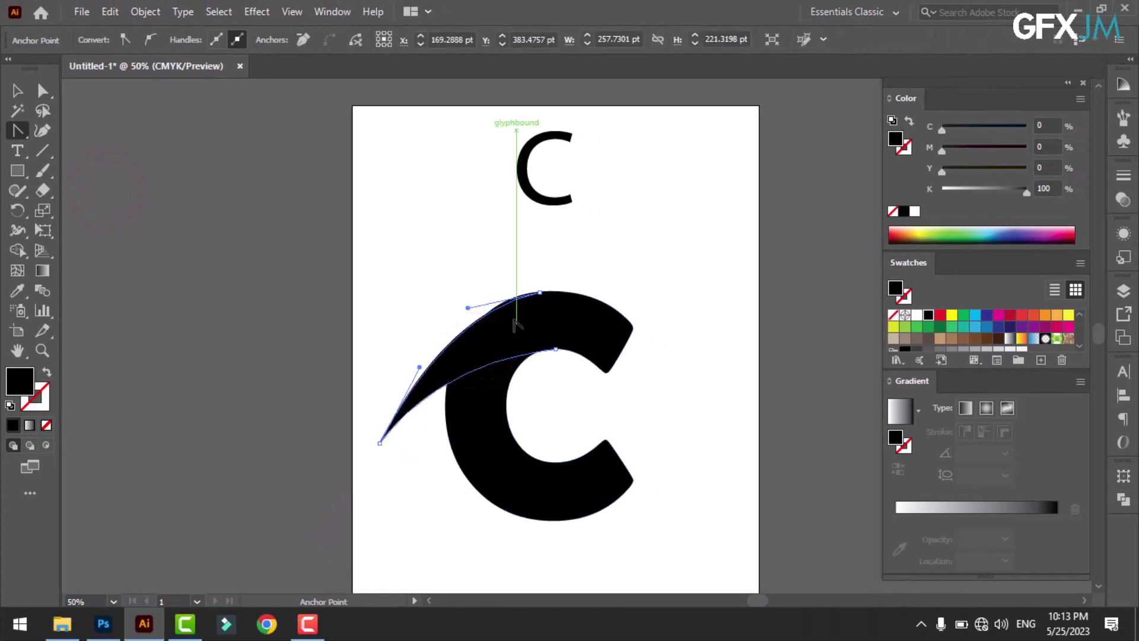
scroll(543, 304, up, 4)
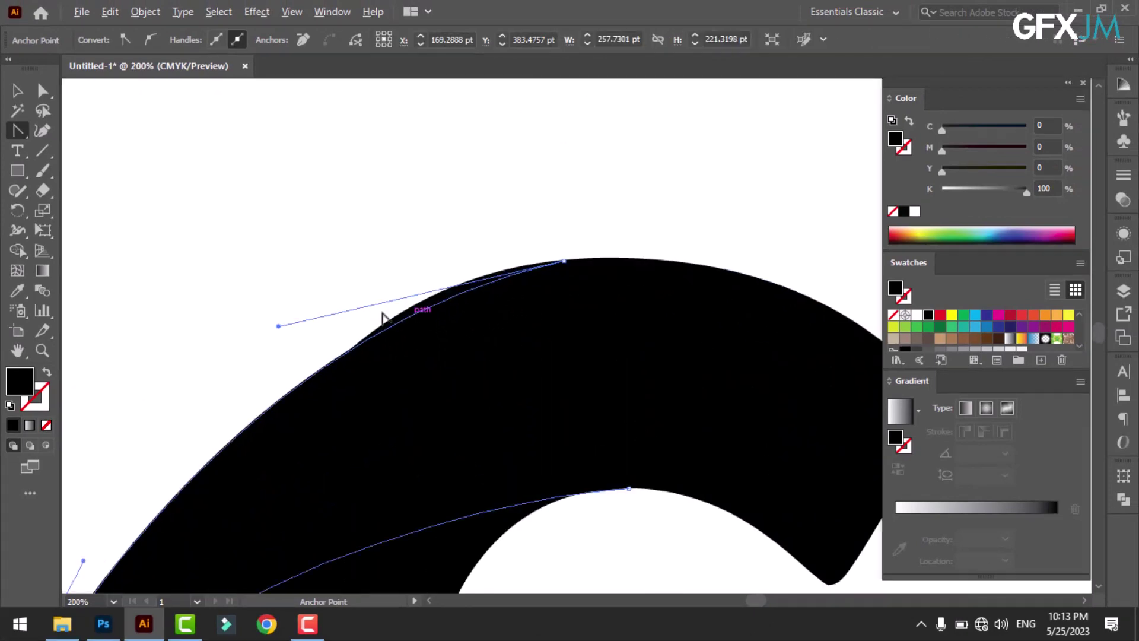
drag(278, 326, 275, 305)
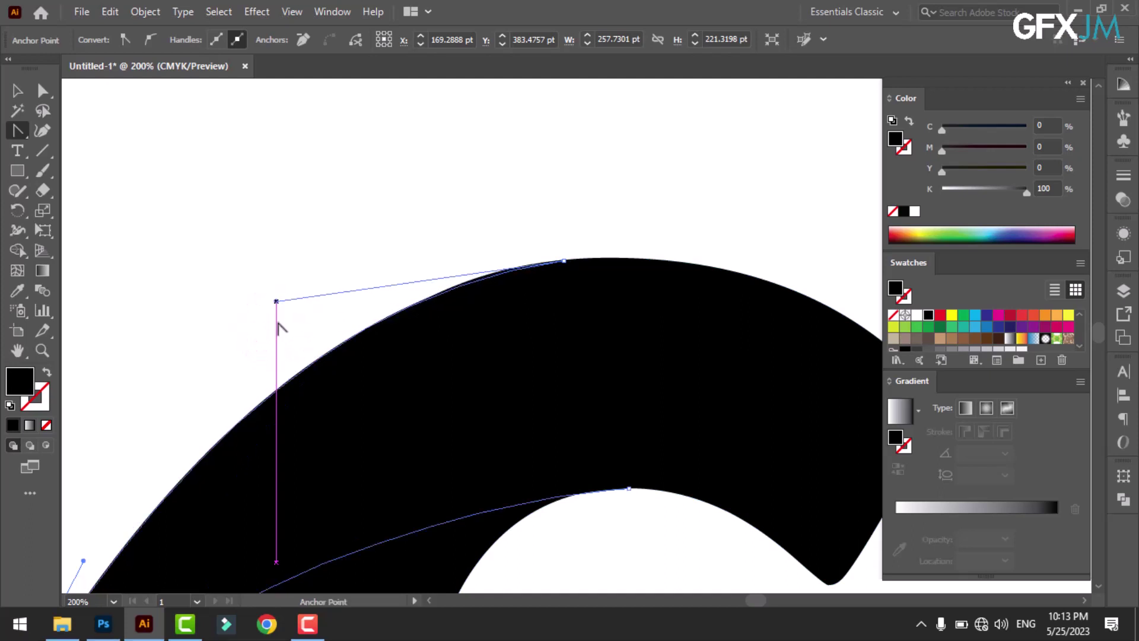
Pull out horizontal handles from the swoosh's anchor at the C's inner top to smooth its lower curve.
scroll(364, 394, down, 2)
scroll(374, 387, down, 2)
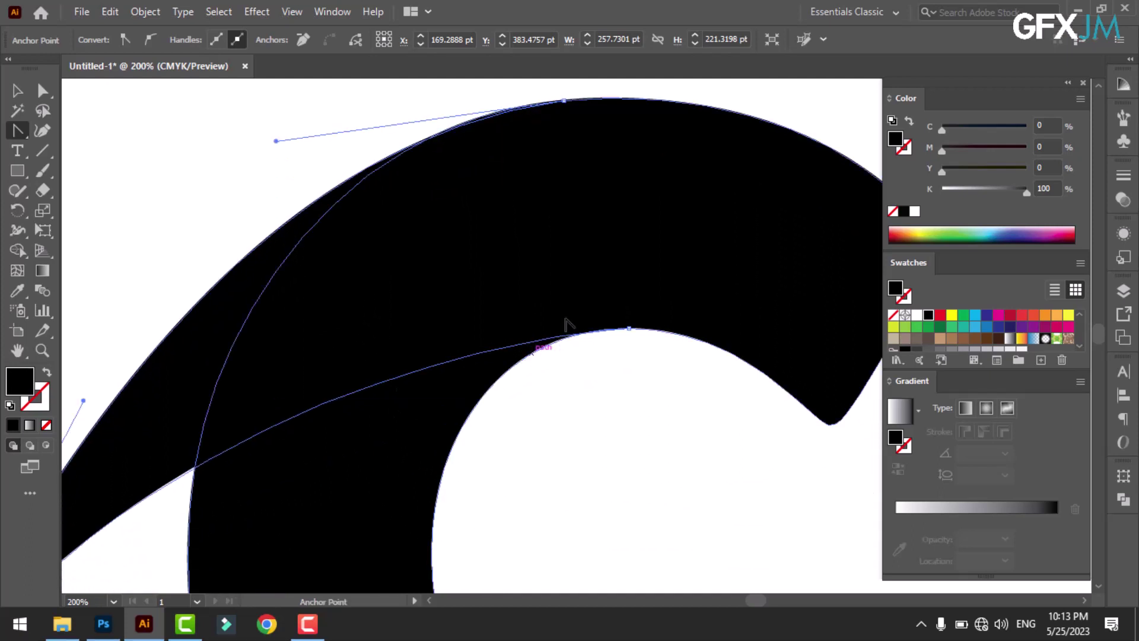
drag(628, 330, 754, 326)
scroll(556, 421, down, 1)
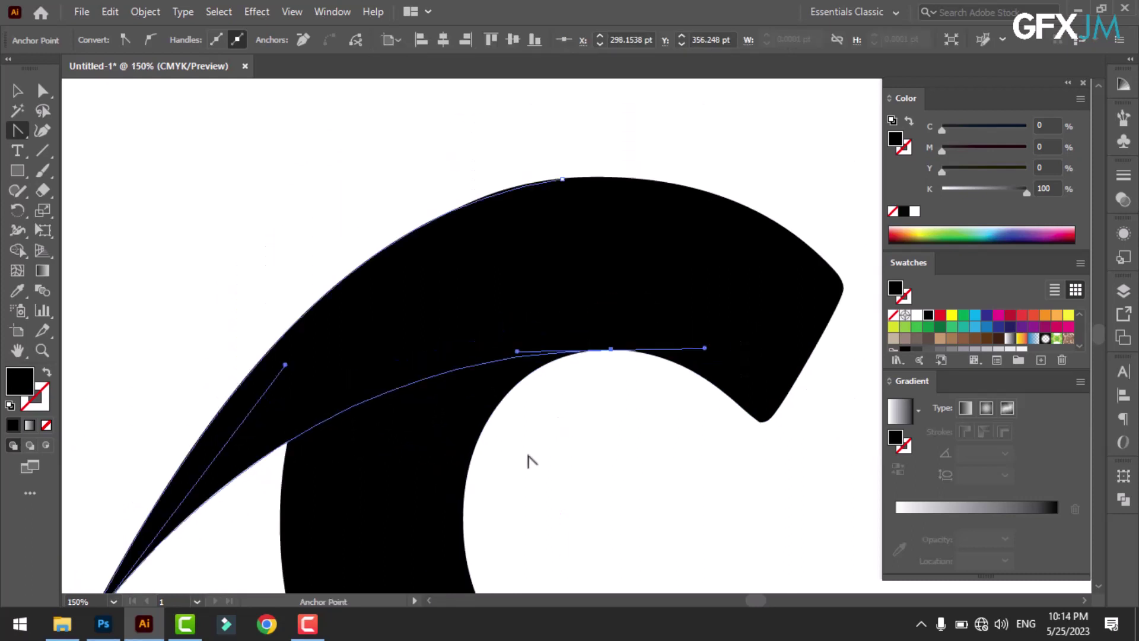
scroll(540, 472, down, 1)
scroll(540, 472, down, 1)
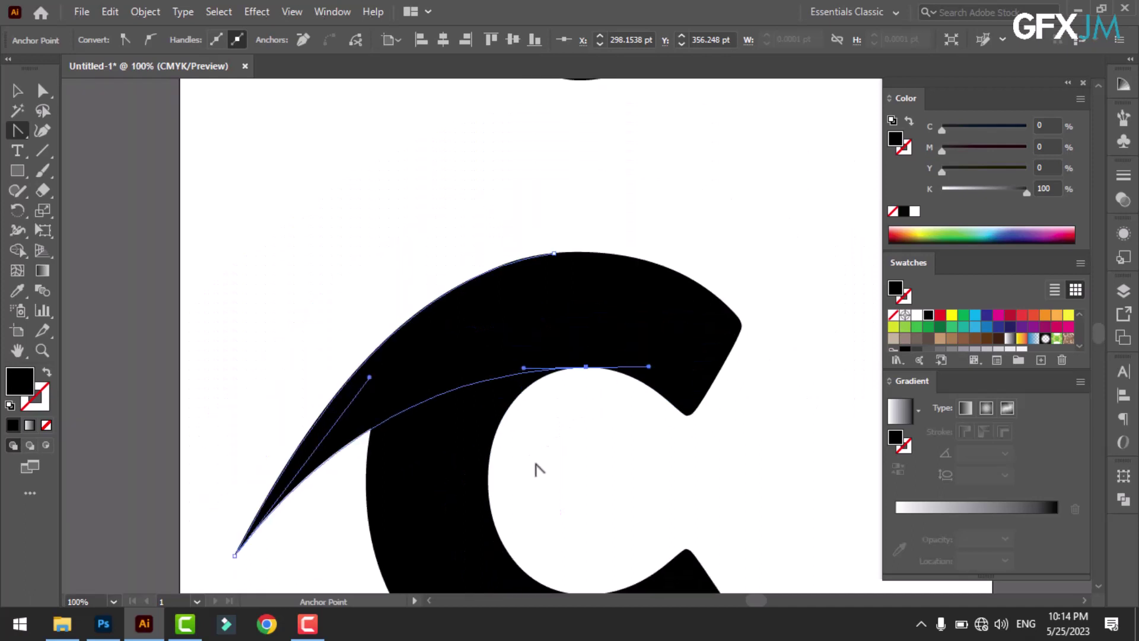
scroll(399, 392, down, 1)
scroll(407, 427, down, 3)
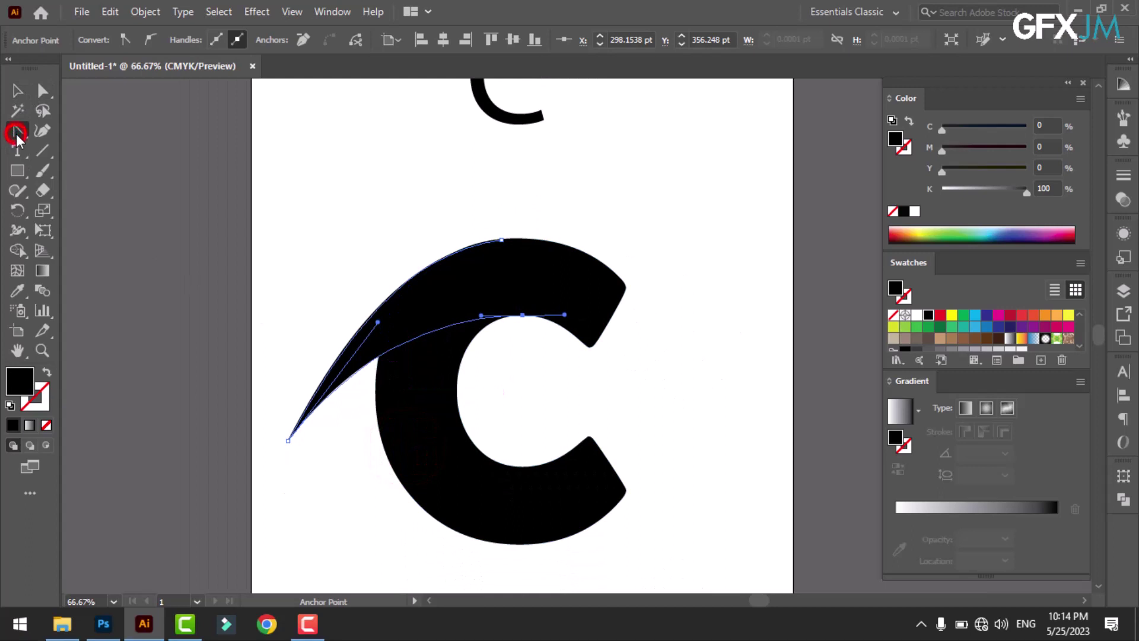
drag(17, 137, 69, 131)
click(18, 90)
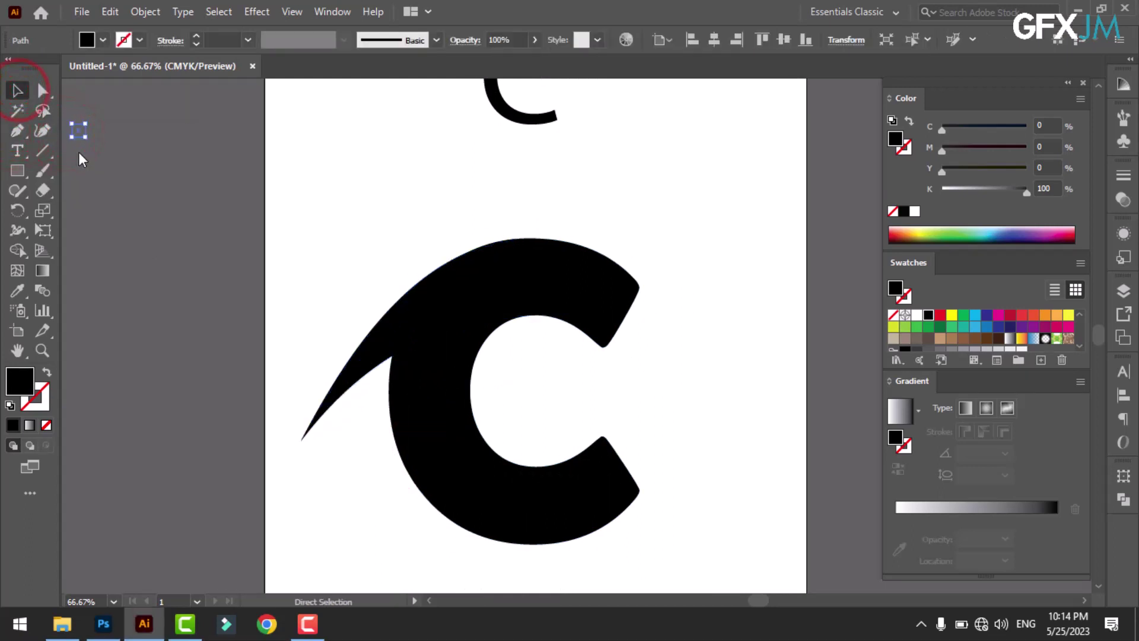
key(ctrl+z)
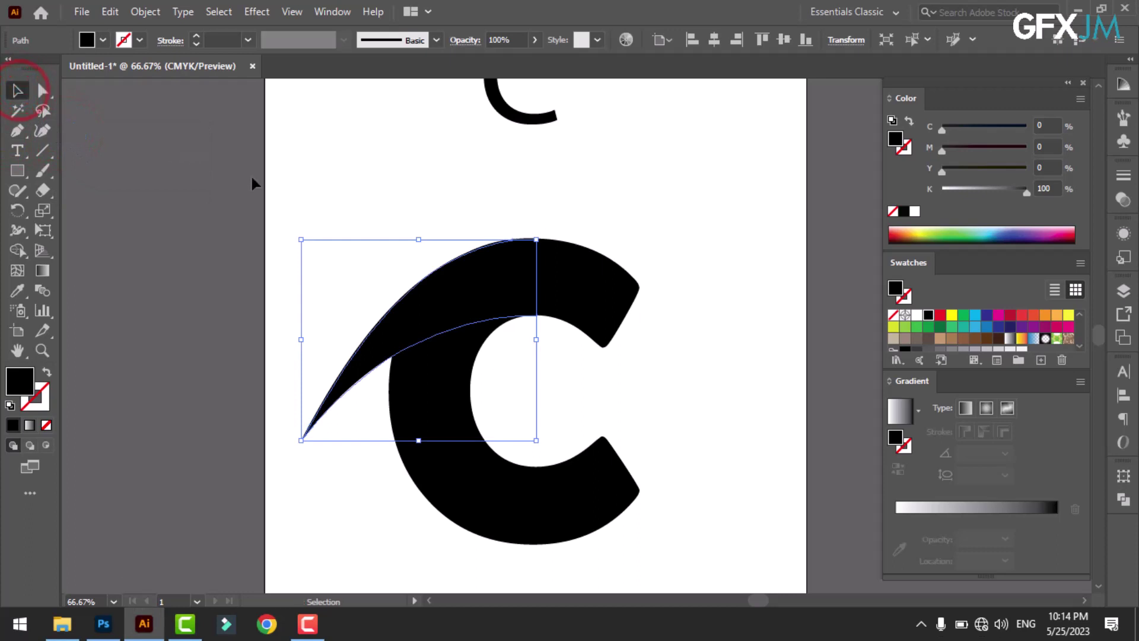
Select the C and swoosh and merge the C's upper arm with the swoosh regions using Shape Builder, keeping the lower body separate.
drag(274, 215, 689, 538)
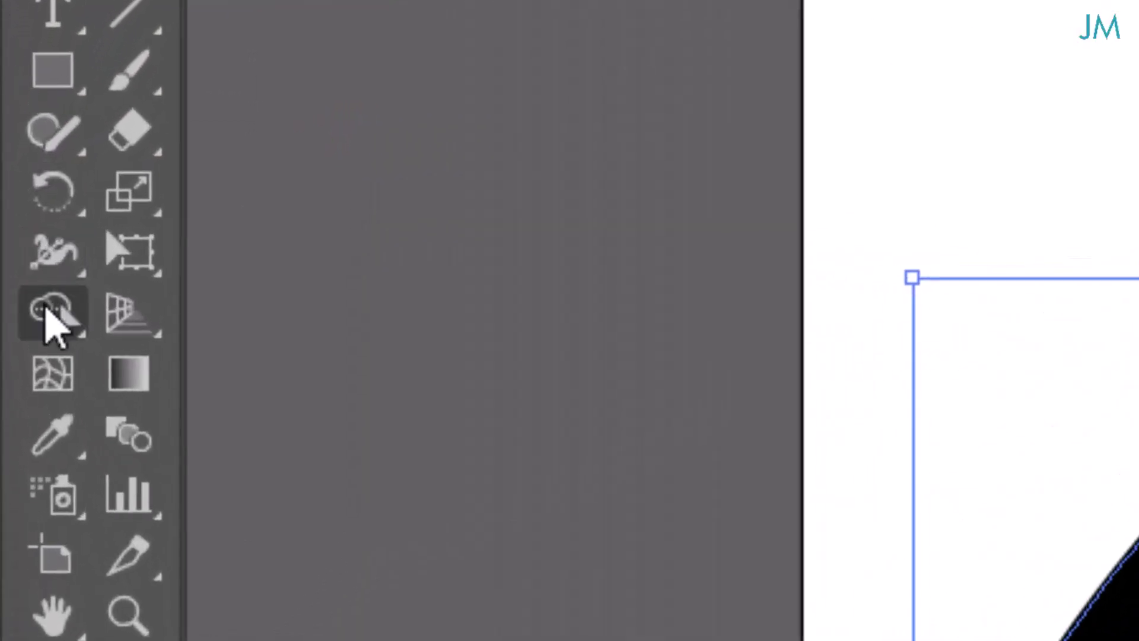
click(17, 250)
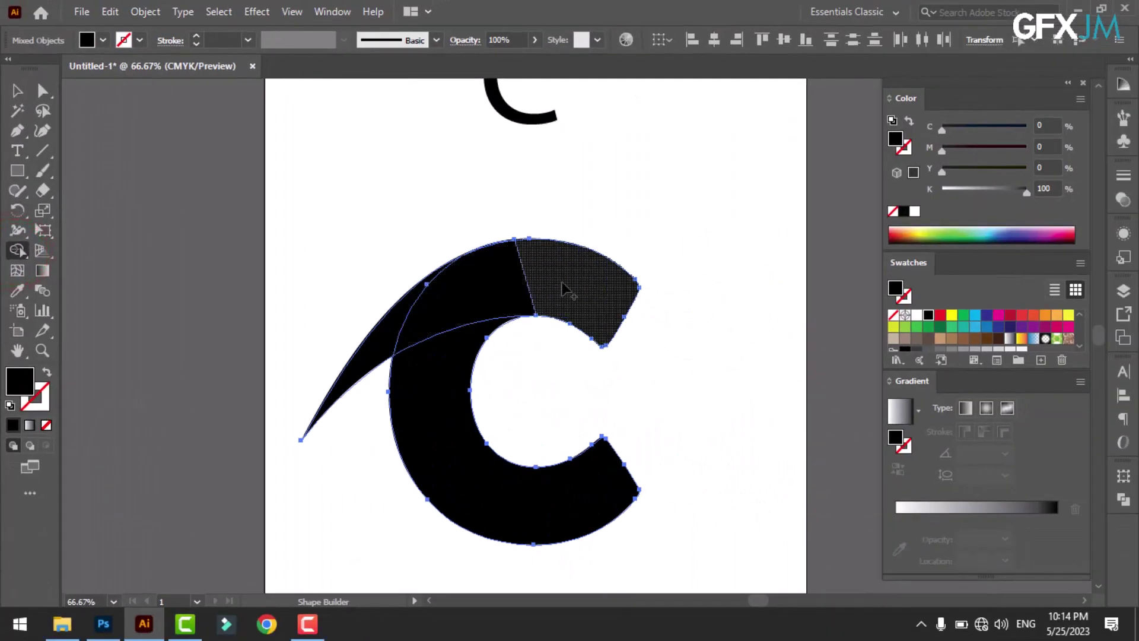
drag(562, 283, 395, 326)
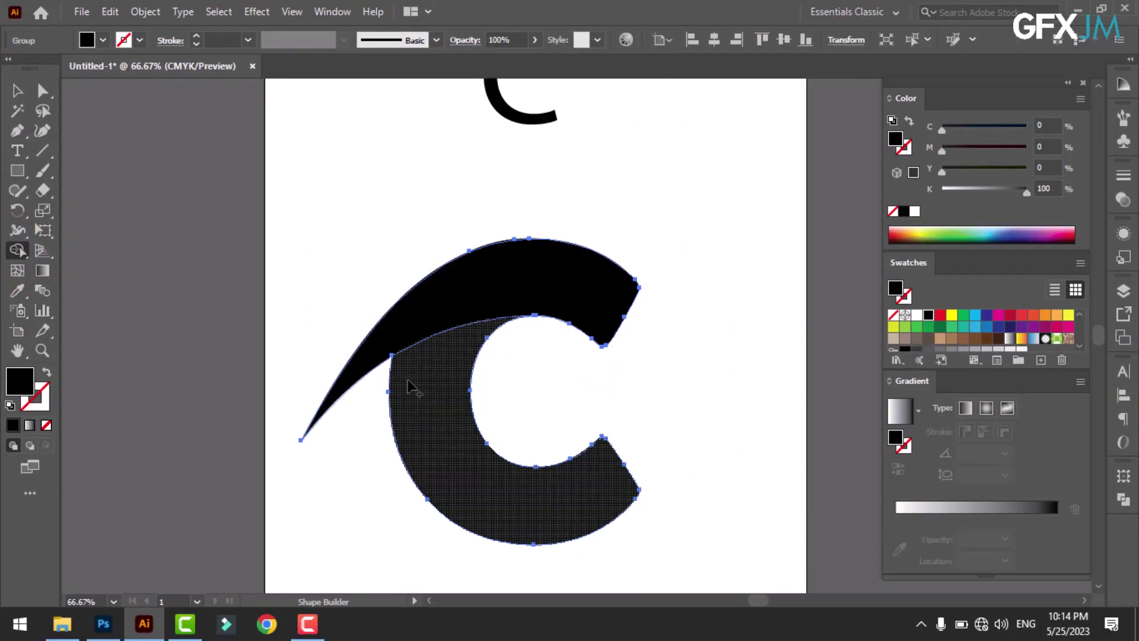
mouse_move(418, 397)
mouse_down()
mouse_move(433, 439)
mouse_move(362, 380)
mouse_up()
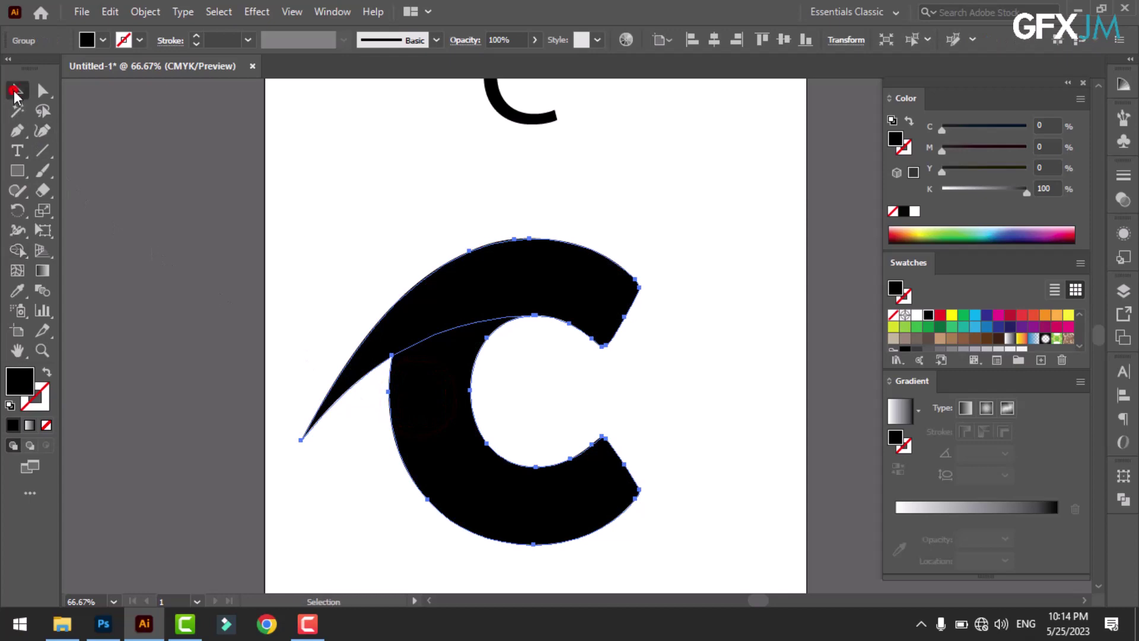
click(16, 92)
click(274, 308)
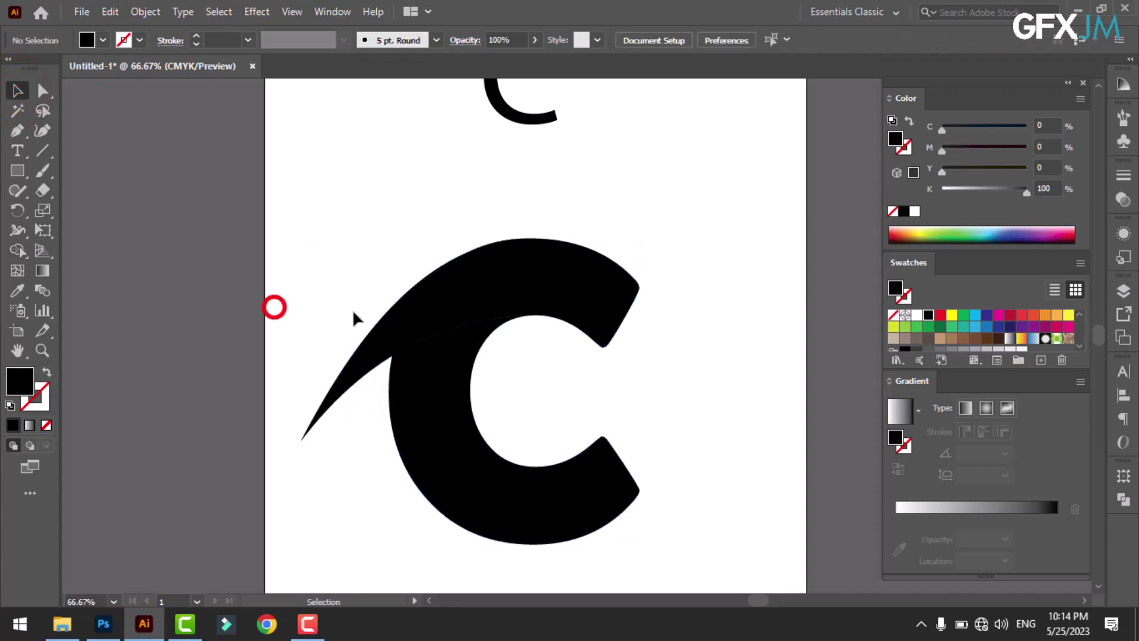
Ungroup the artwork and nudge the upper swoosh piece upward to open a thin gap above the C's lower body.
click(419, 324)
right_click(419, 323)
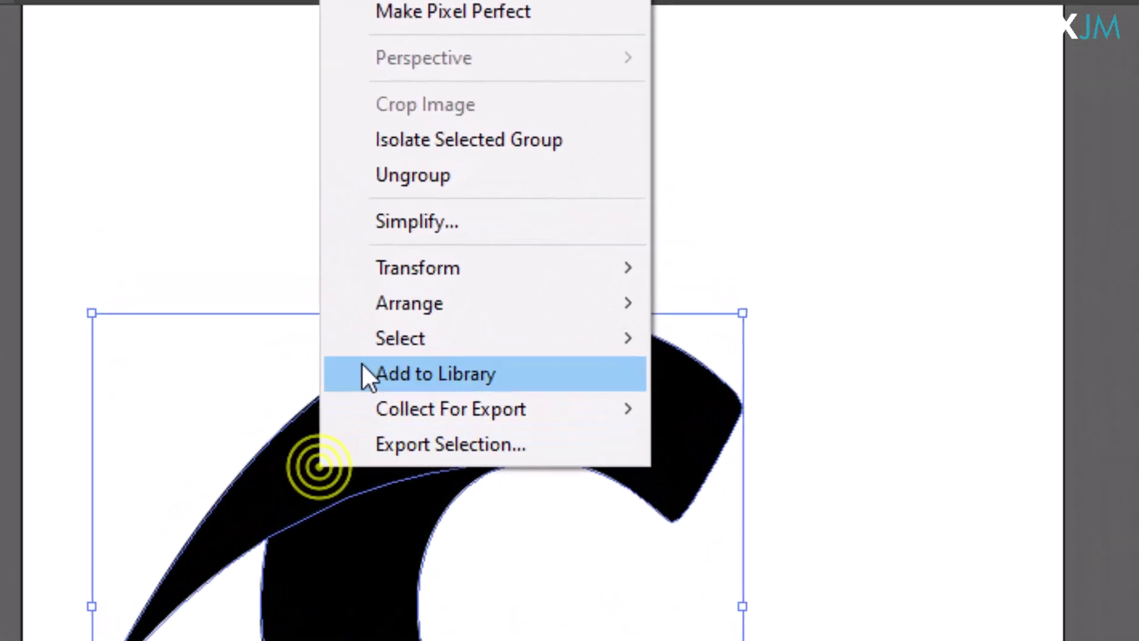
click(408, 179)
click(297, 224)
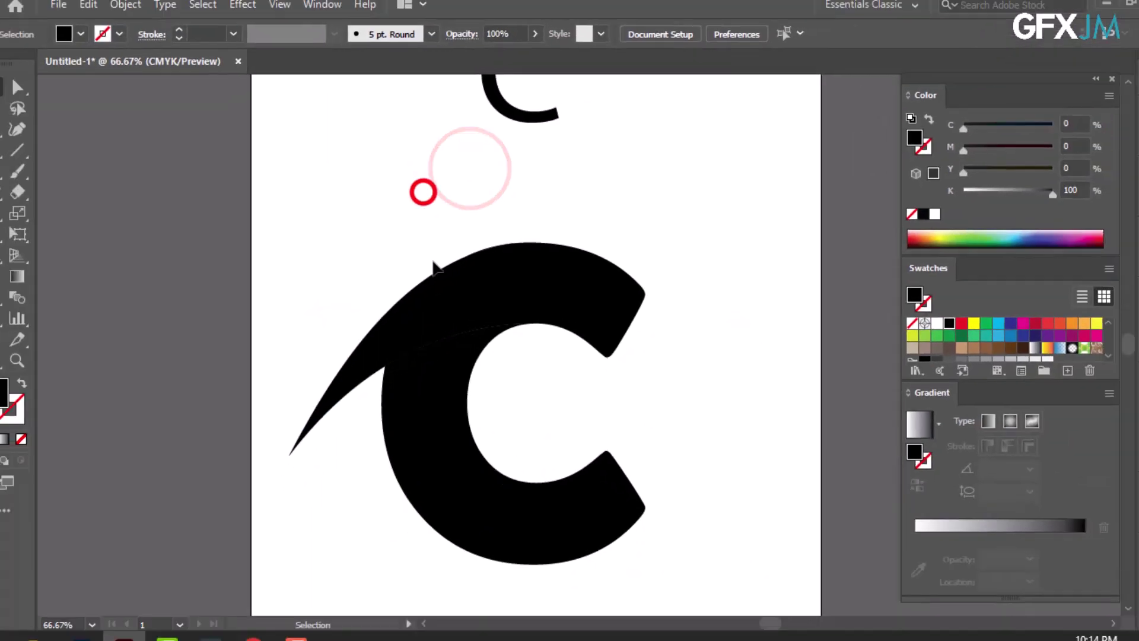
click(364, 458)
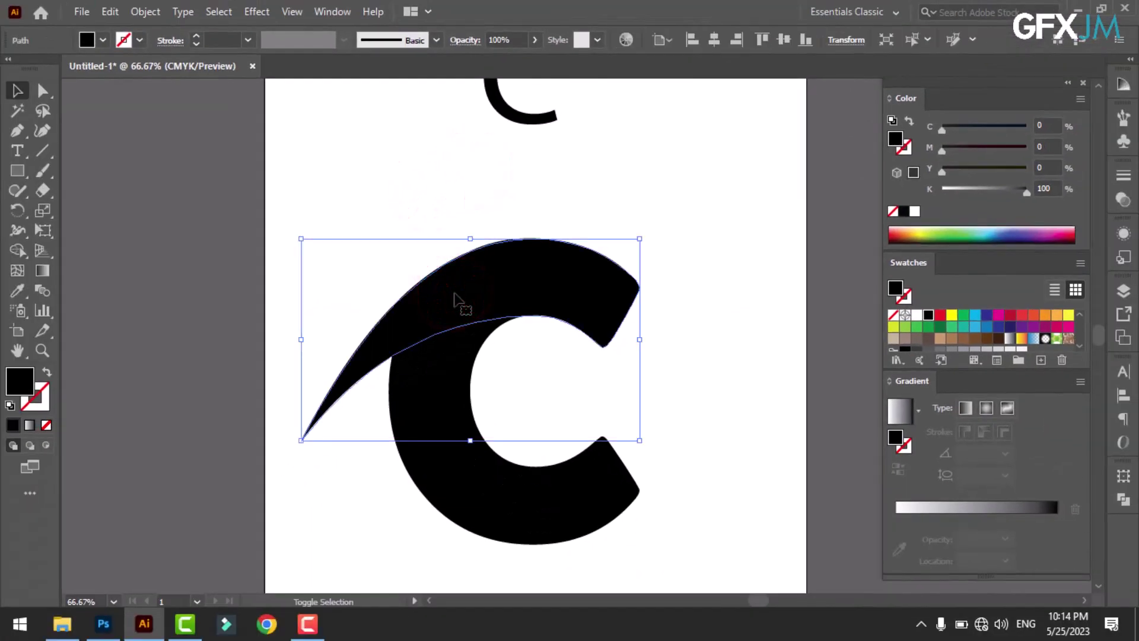
key(shift+Up)
key(shift+Up)
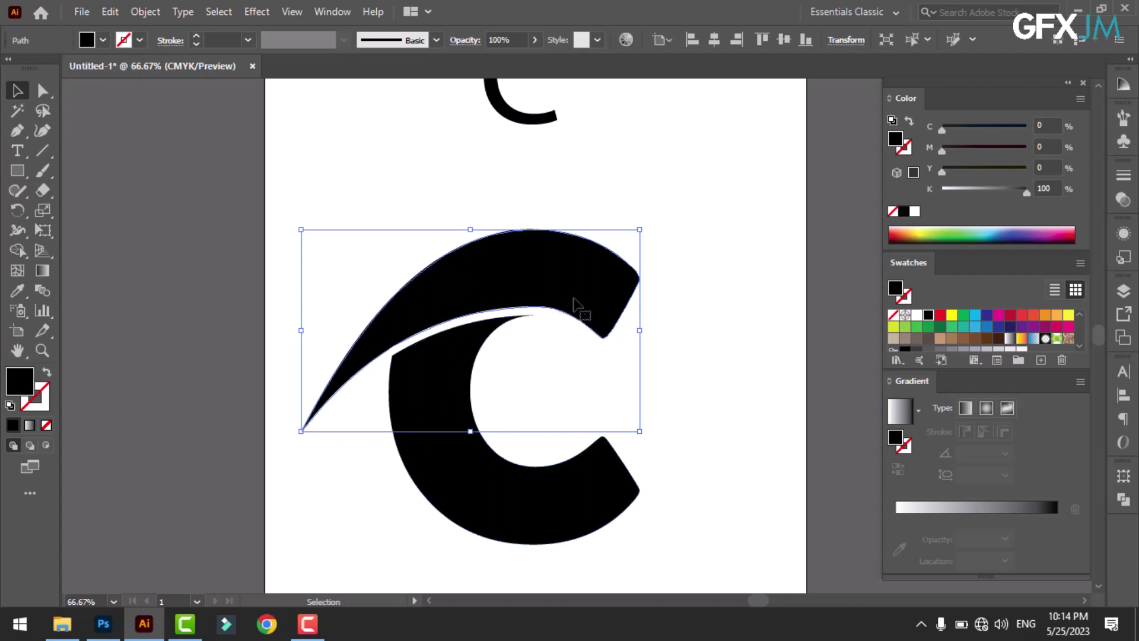
Fill the C's lower body and the upper swoosh piece with the Orange, Yellow gradient swatch.
click(590, 497)
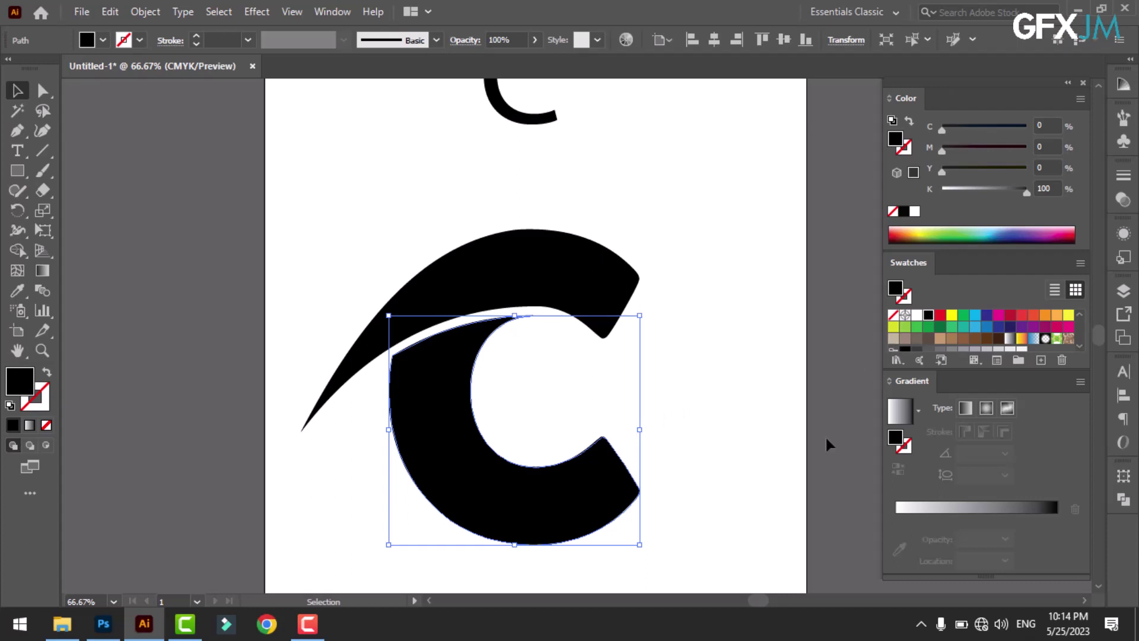
scroll(980, 346, down, 2)
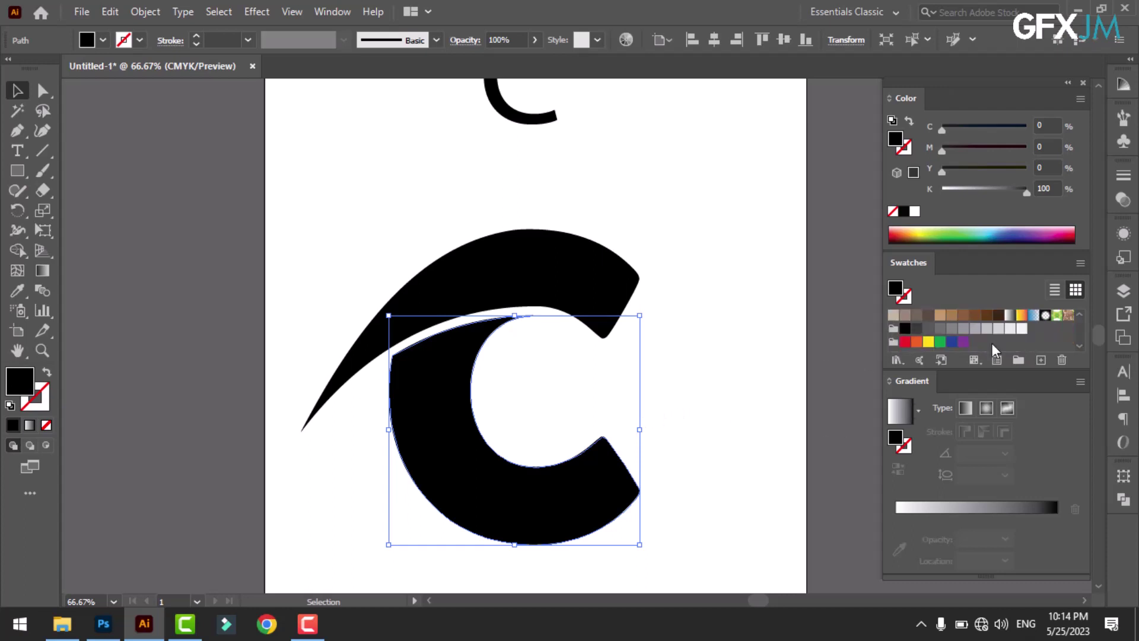
click(1022, 315)
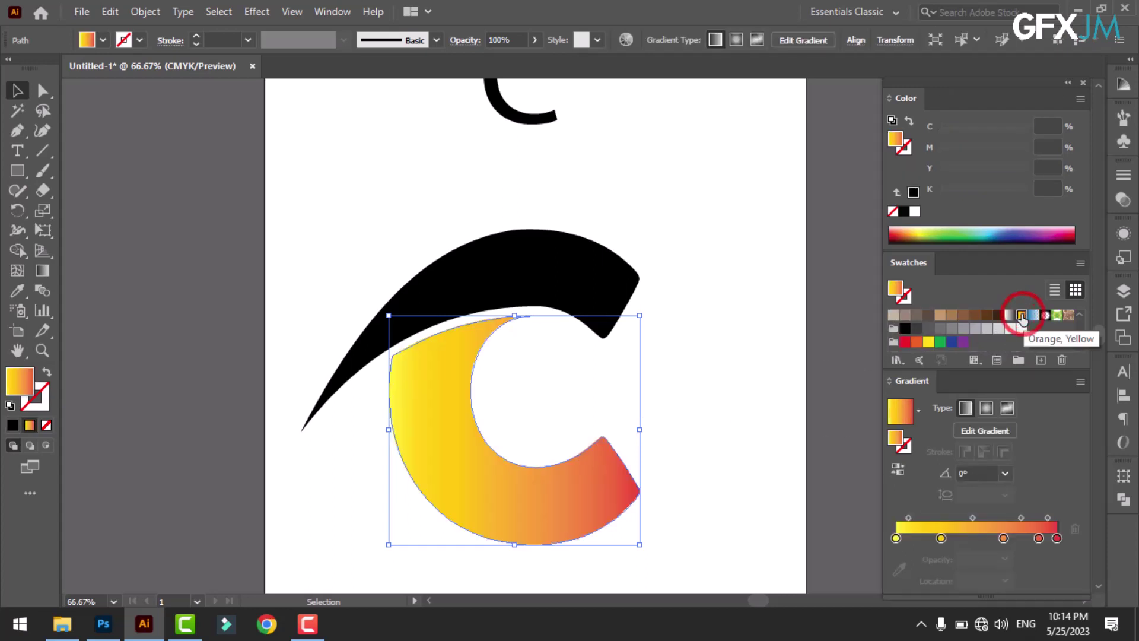
click(556, 272)
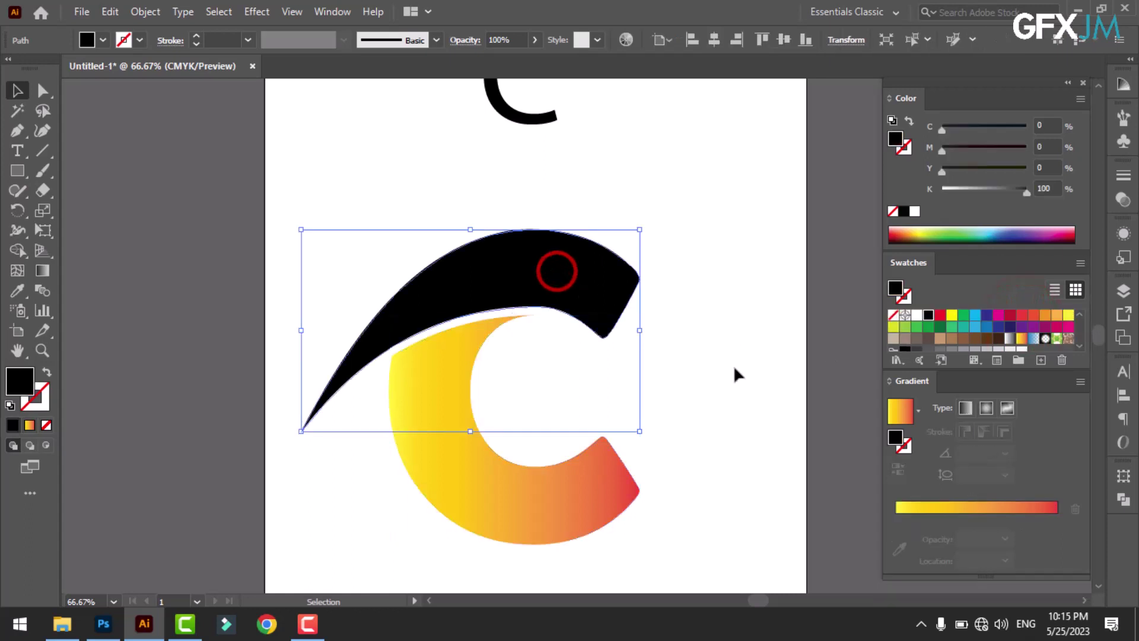
click(1021, 339)
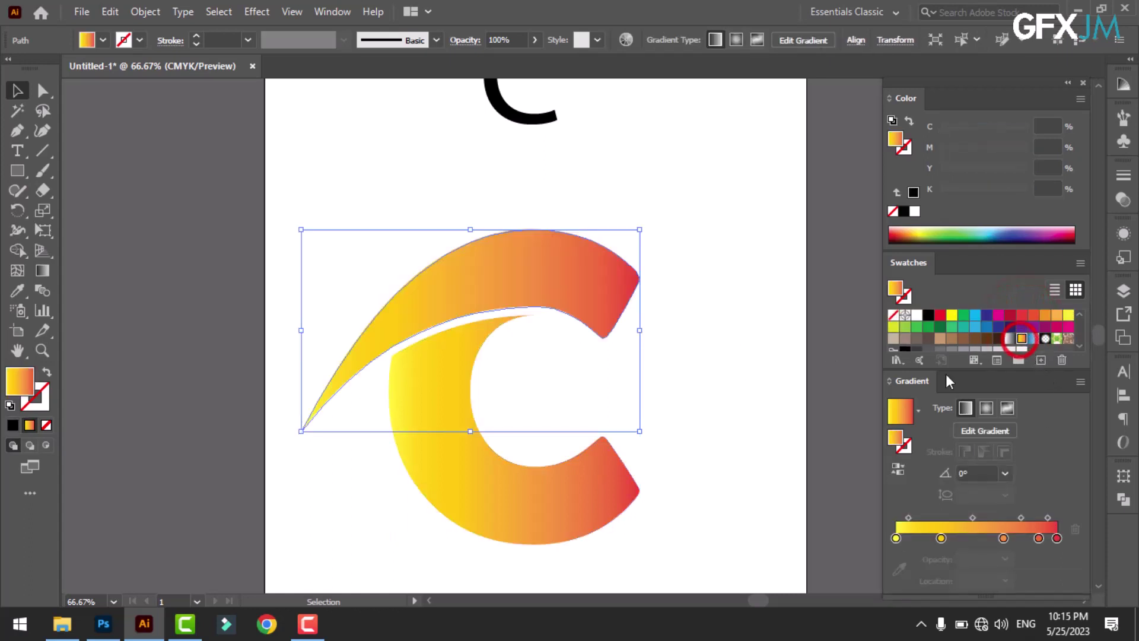
Remove the three intermediate colour stops from the gradients of the swoosh and the lower body, keeping only the yellow and red ends.
drag(942, 538, 945, 564)
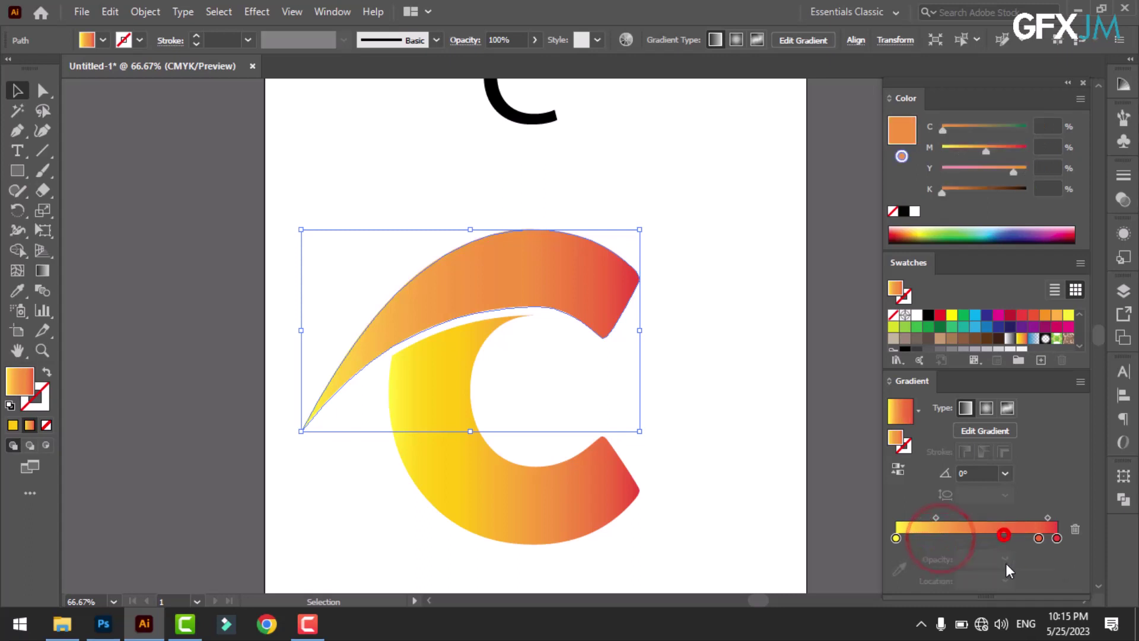
drag(1003, 538, 1038, 569)
click(1038, 538)
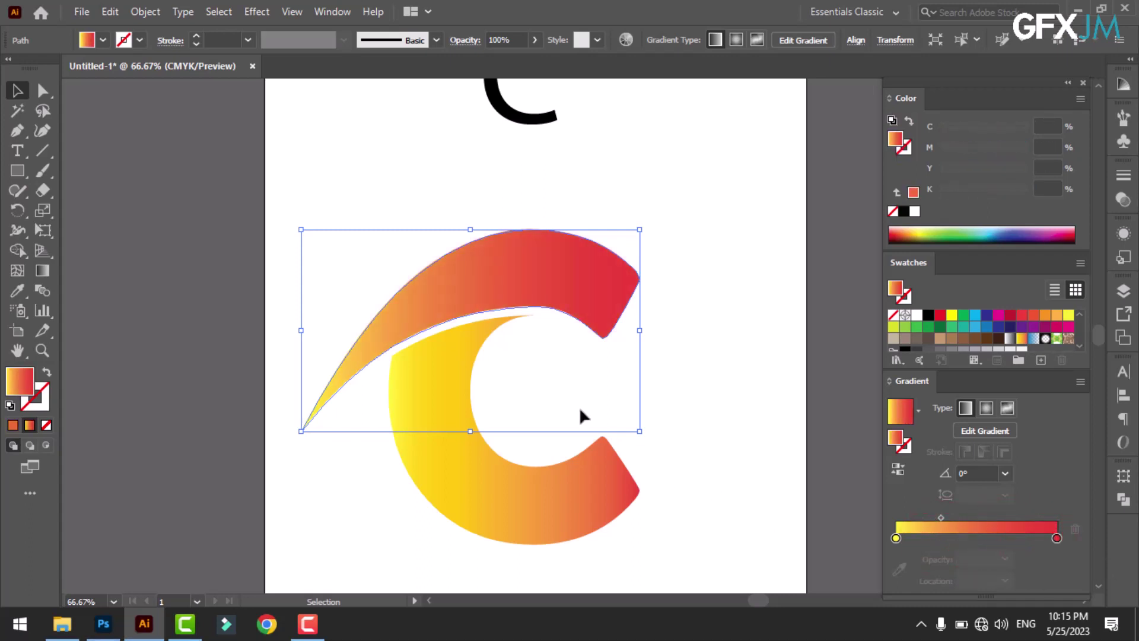
click(527, 478)
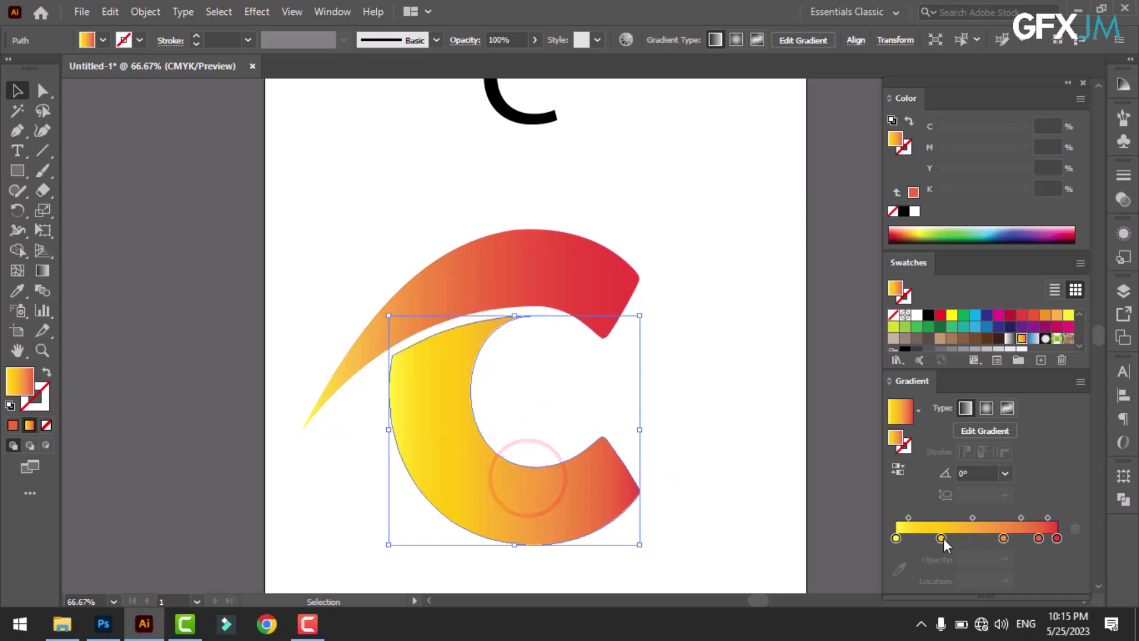
drag(942, 538, 944, 564)
drag(1003, 538, 1039, 569)
Try vertical gradients in both directions on the swoosh and the lower body with the Gradient tool.
click(490, 295)
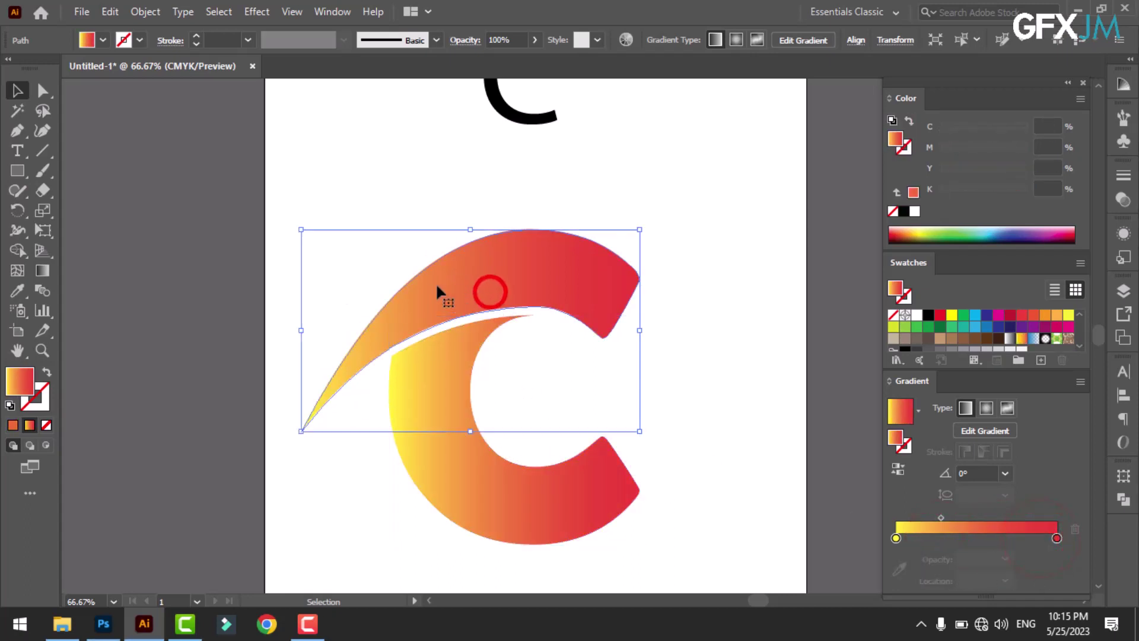
click(43, 271)
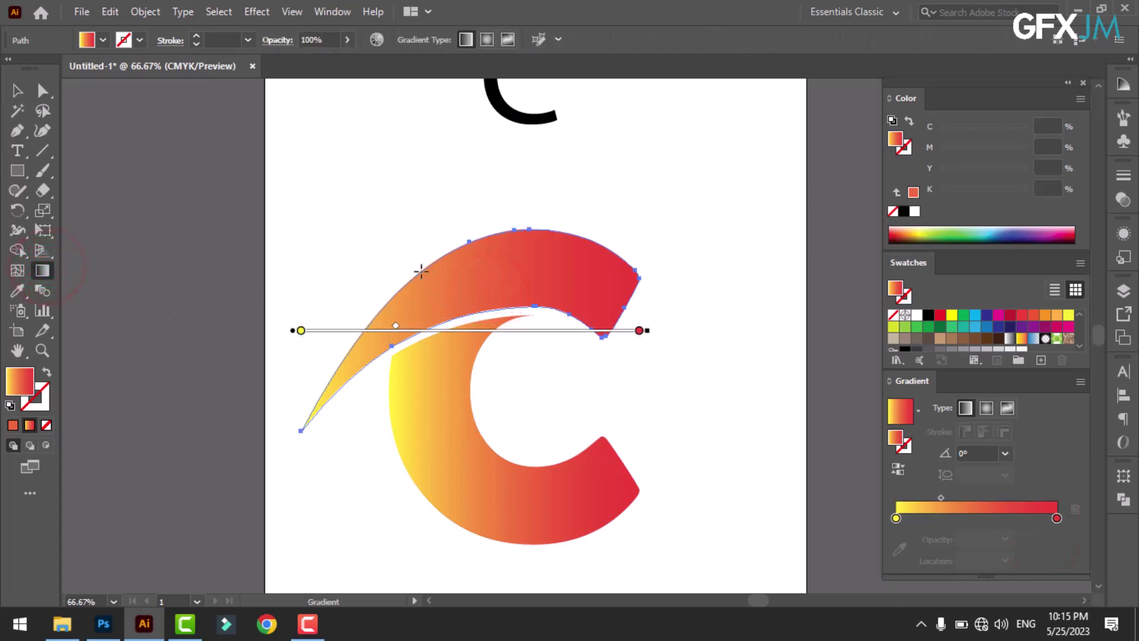
drag(557, 202, 552, 364)
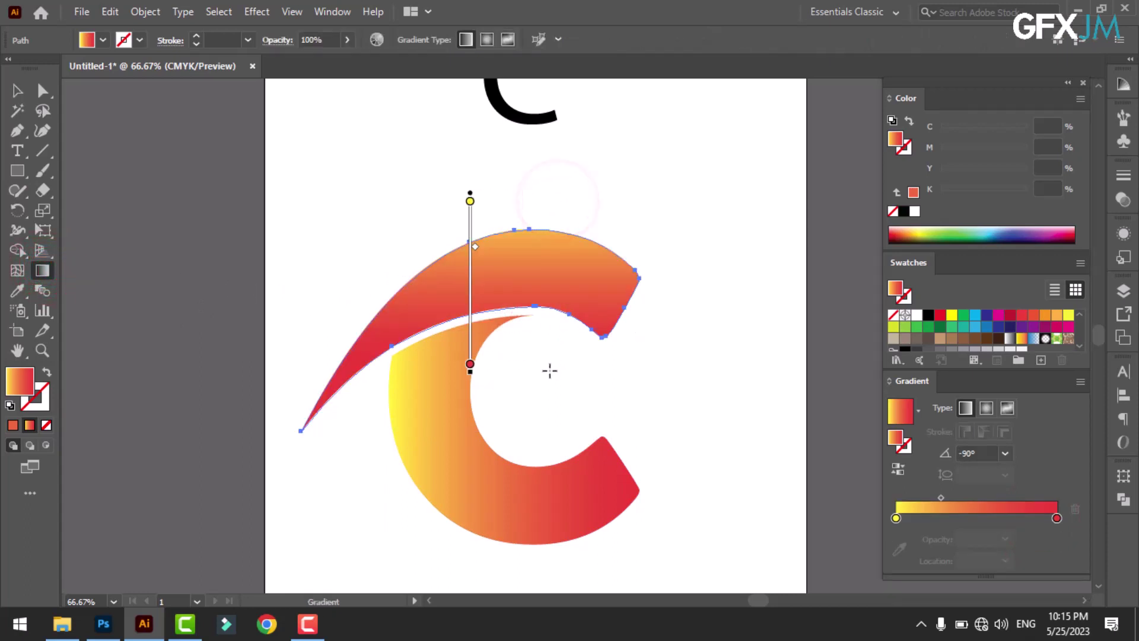
drag(534, 405, 544, 205)
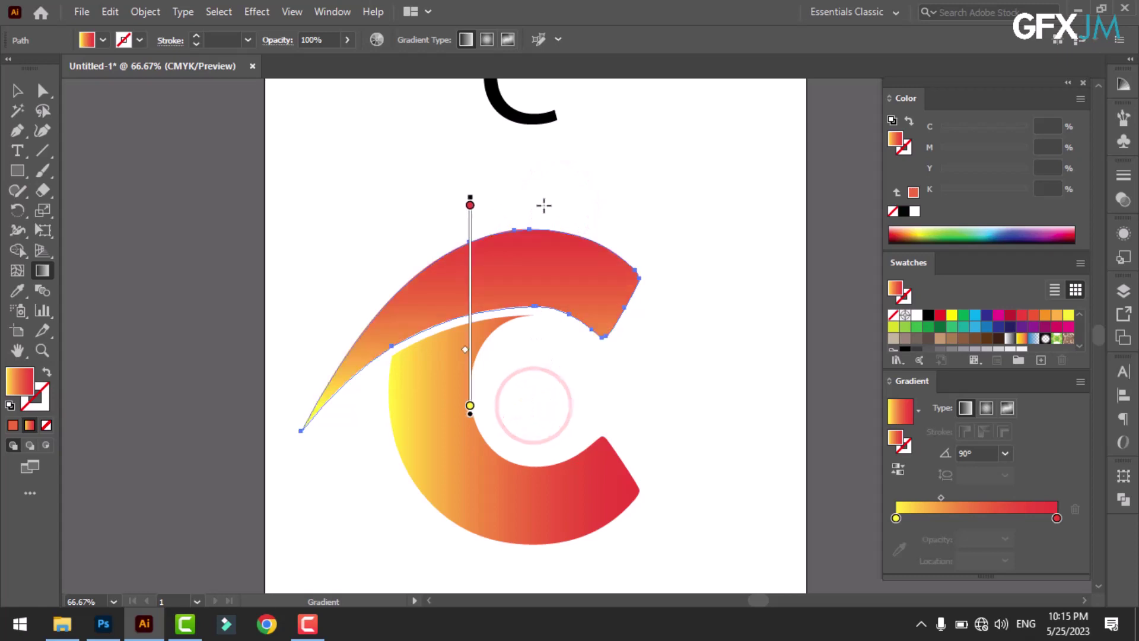
ctrl+click(485, 478)
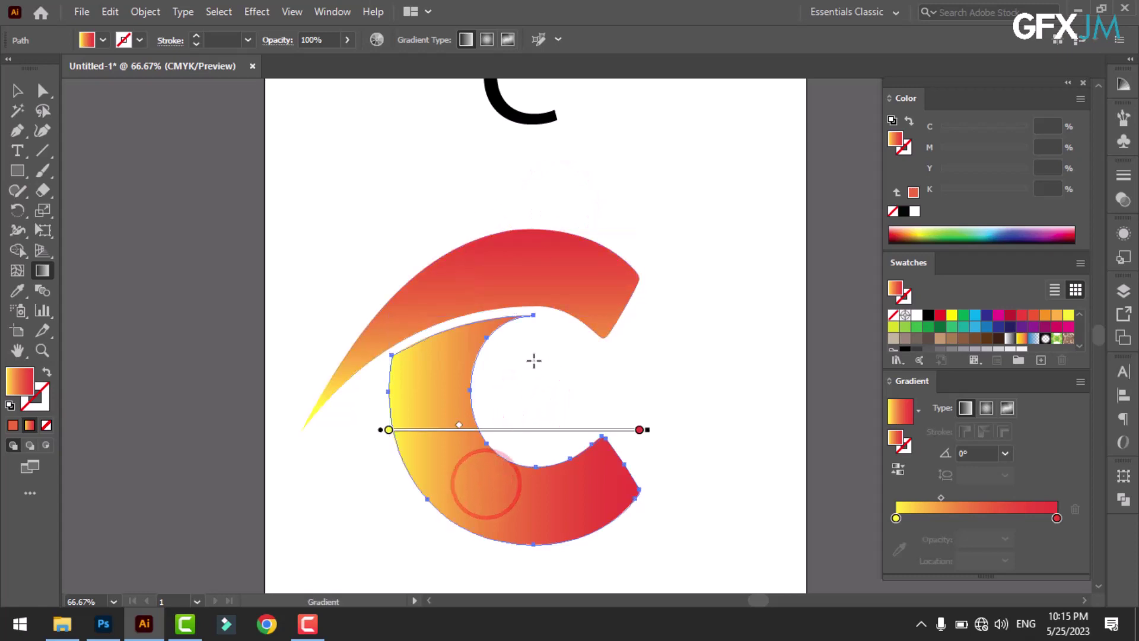
drag(534, 353, 535, 564)
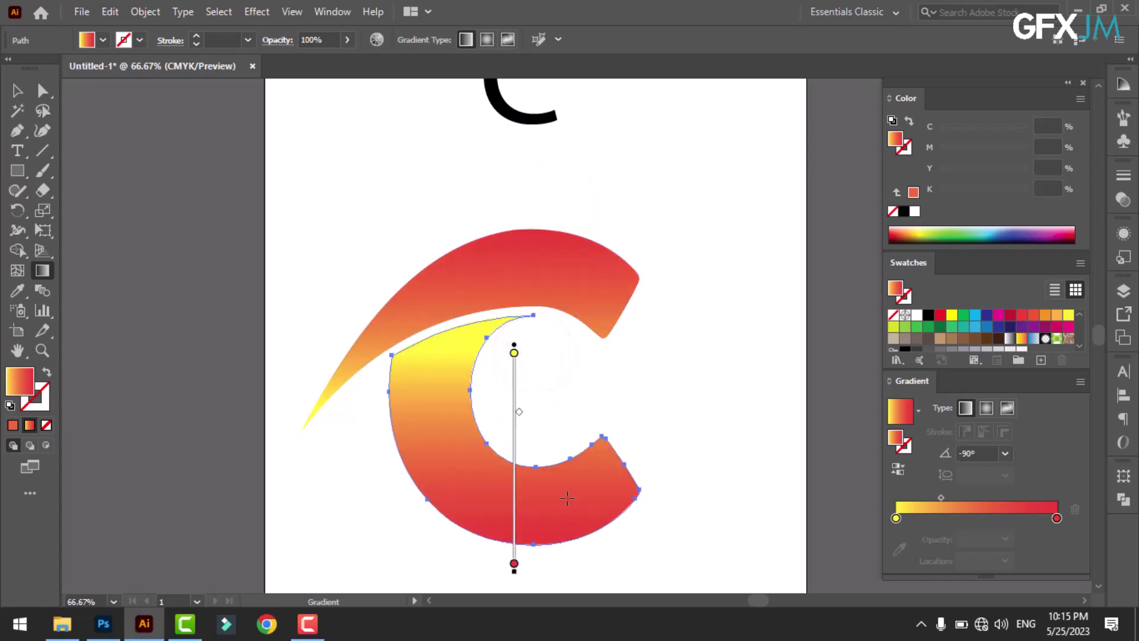
drag(460, 549, 460, 326)
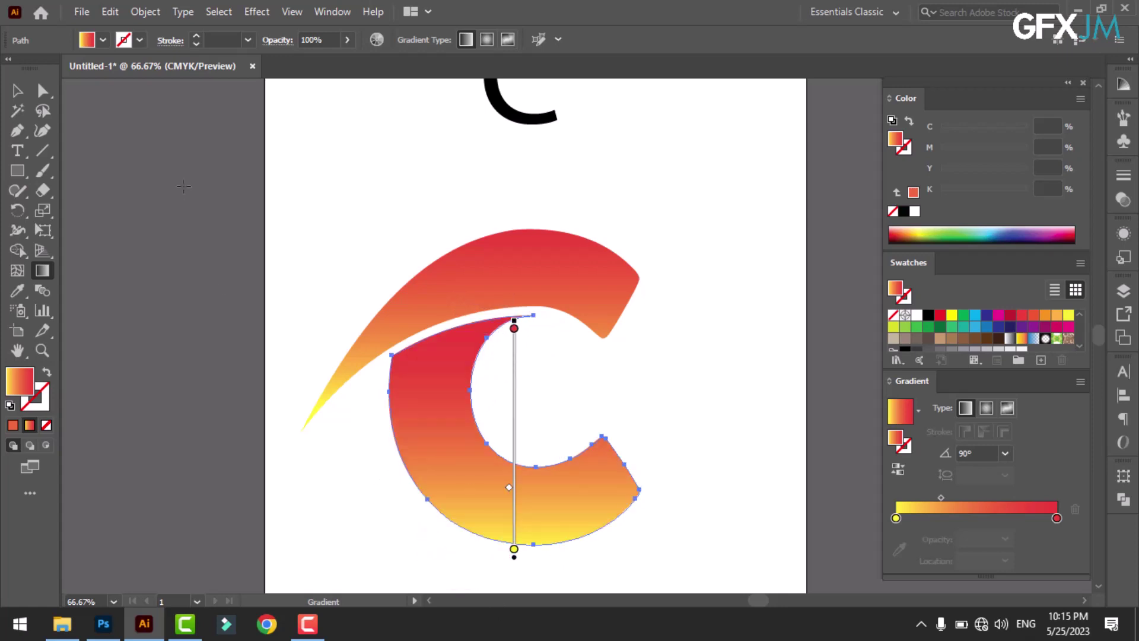
Run the lower body's gradient horizontally at 0° from yellow to red, reverse the swoosh's gradient to 180°, and deselect.
drag(376, 450, 656, 429)
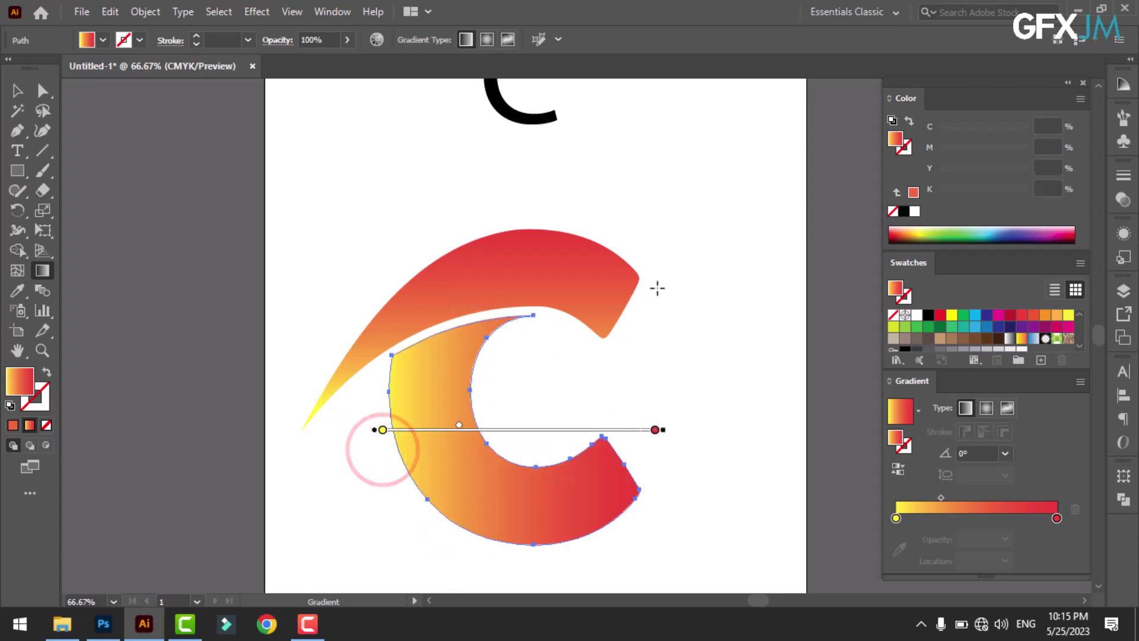
ctrl+click(589, 290)
drag(656, 294, 328, 293)
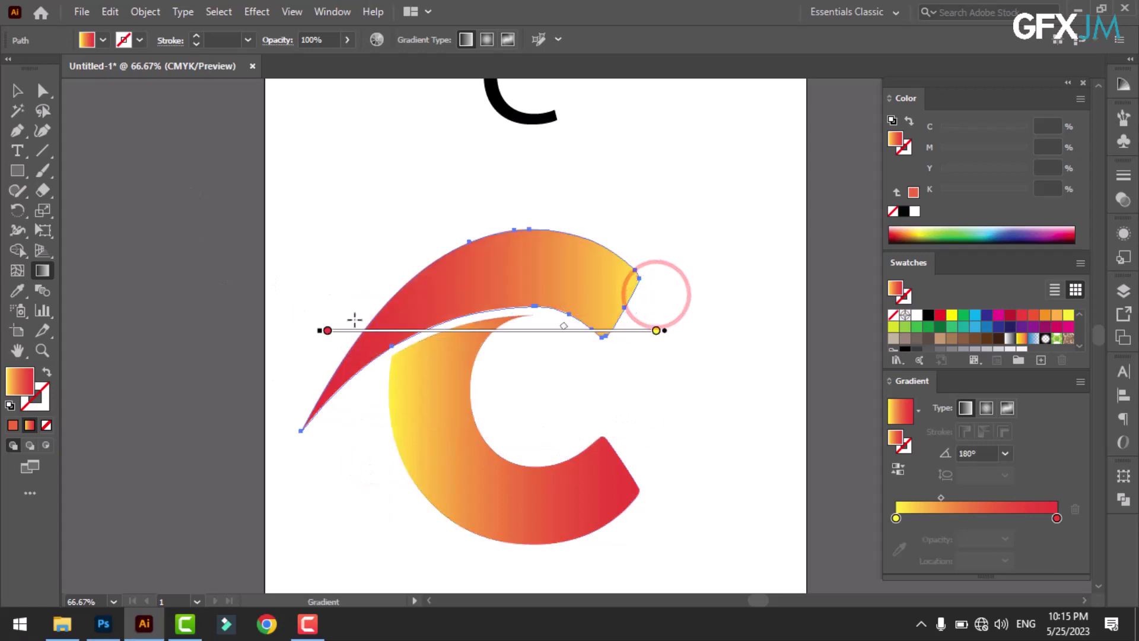
click(12, 91)
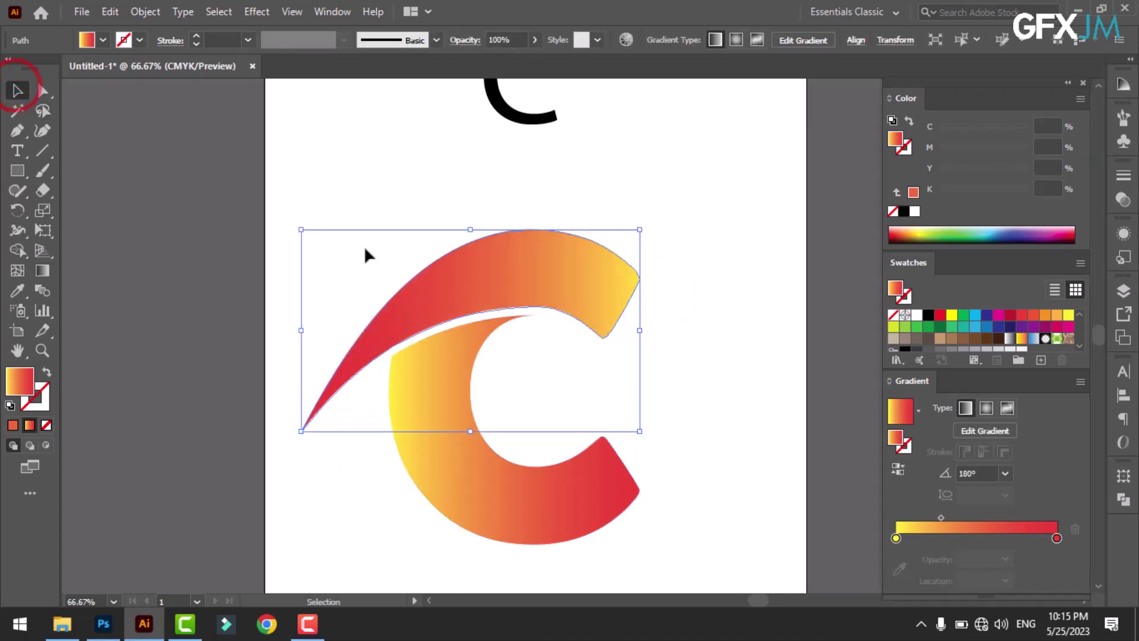
click(376, 199)
Nudge the lower C body slightly up and left to narrow the gap below the swoosh, and deselect it.
scroll(451, 369, down, 1)
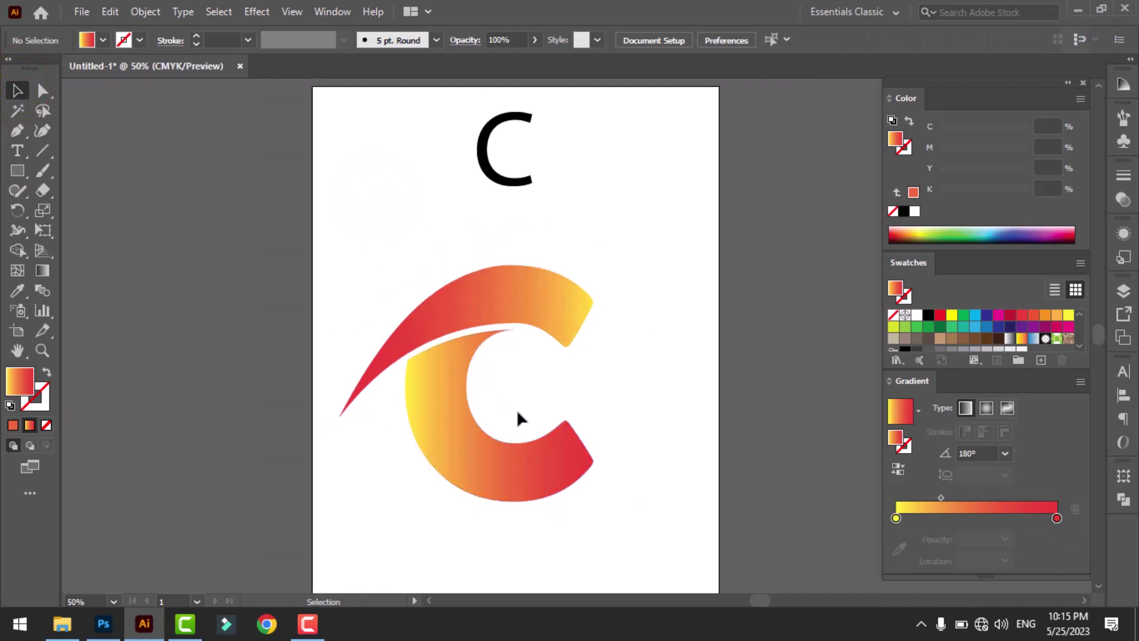
drag(516, 420, 521, 387)
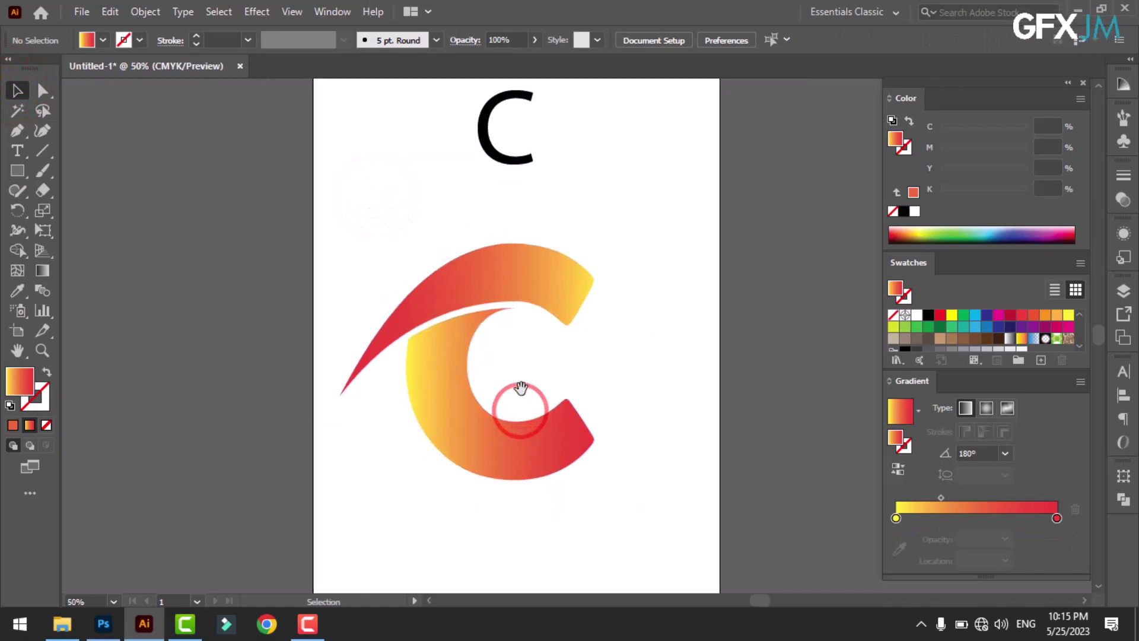
click(459, 423)
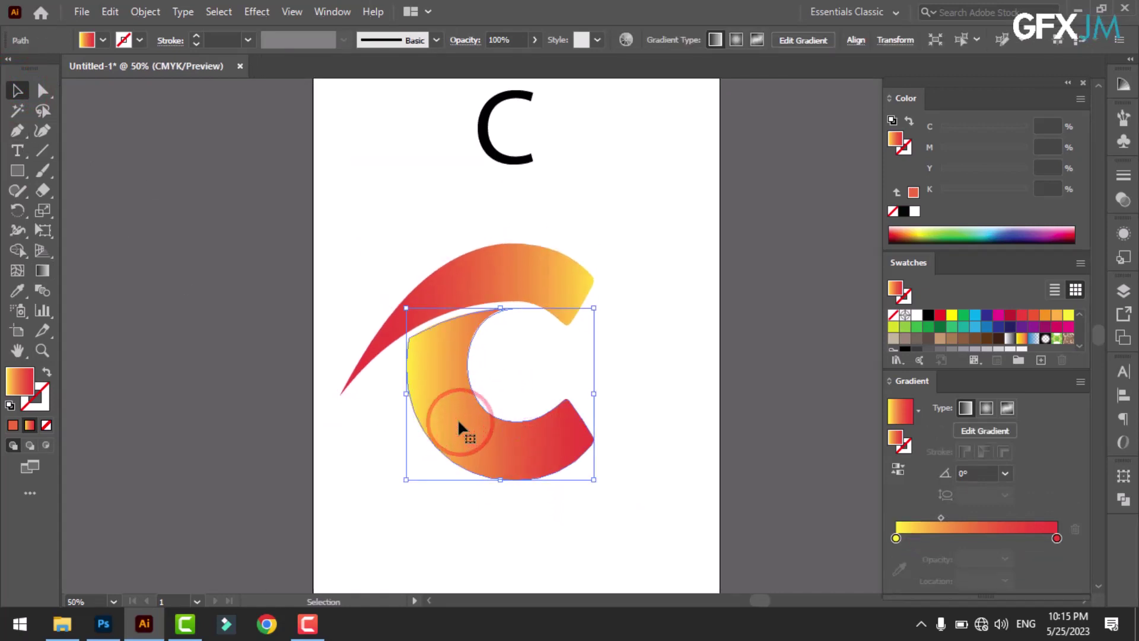
key(Left)
key(Left)
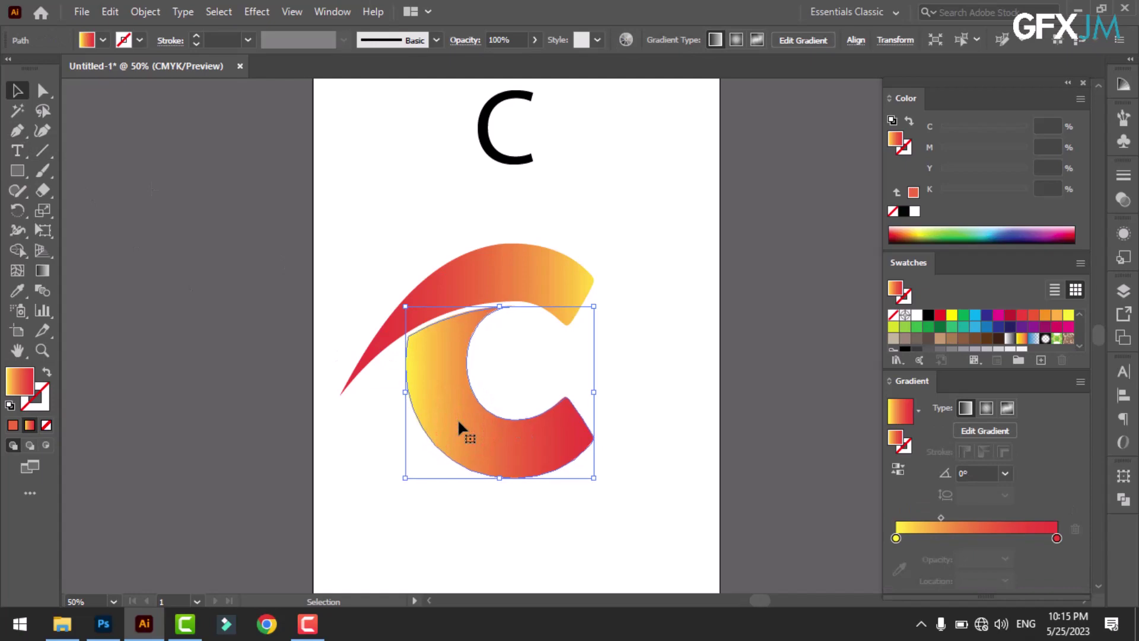
click(547, 511)
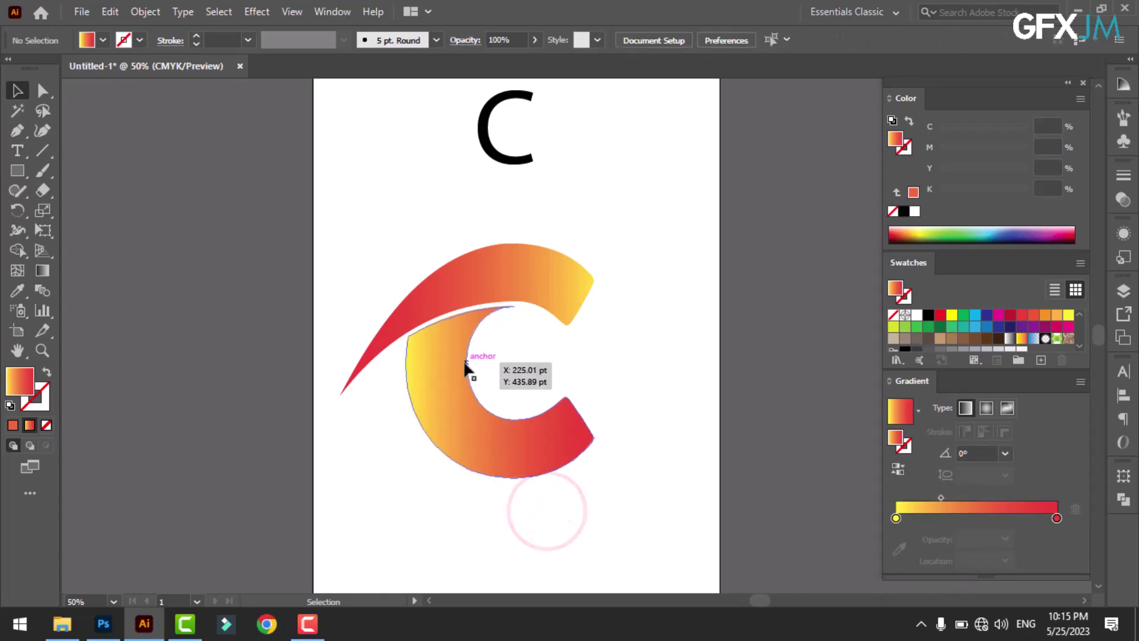
Draw a closed, curved blade shape about 361 pt tall beside the C's open side with the Pen tool, tapering to a point at its lower end.
key(l)
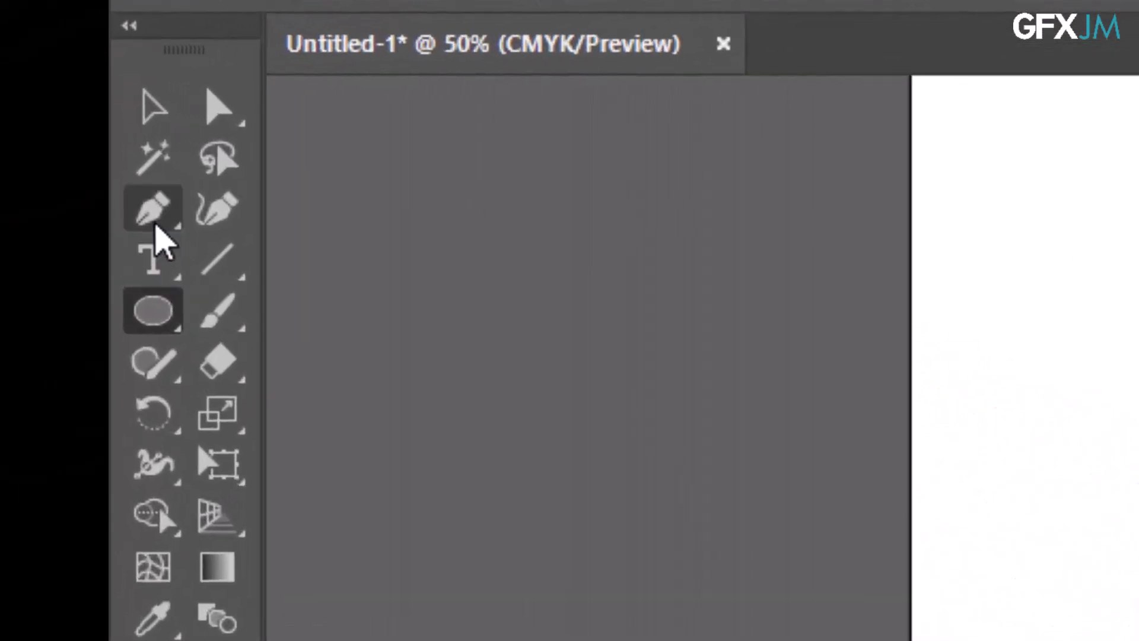
click(156, 222)
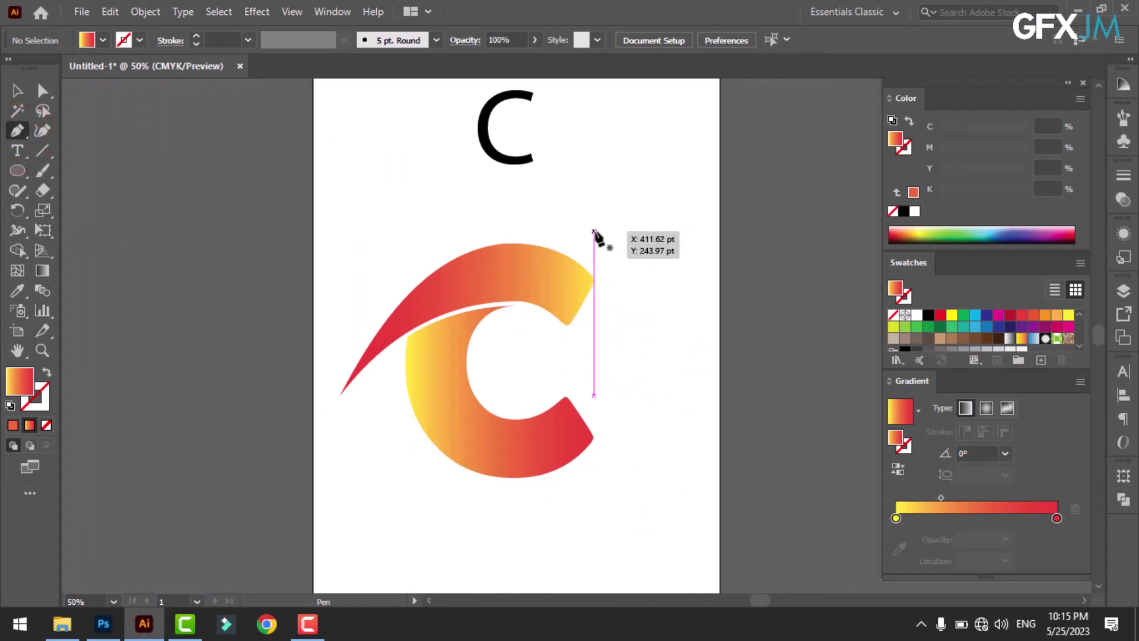
click(594, 232)
drag(604, 477, 523, 569)
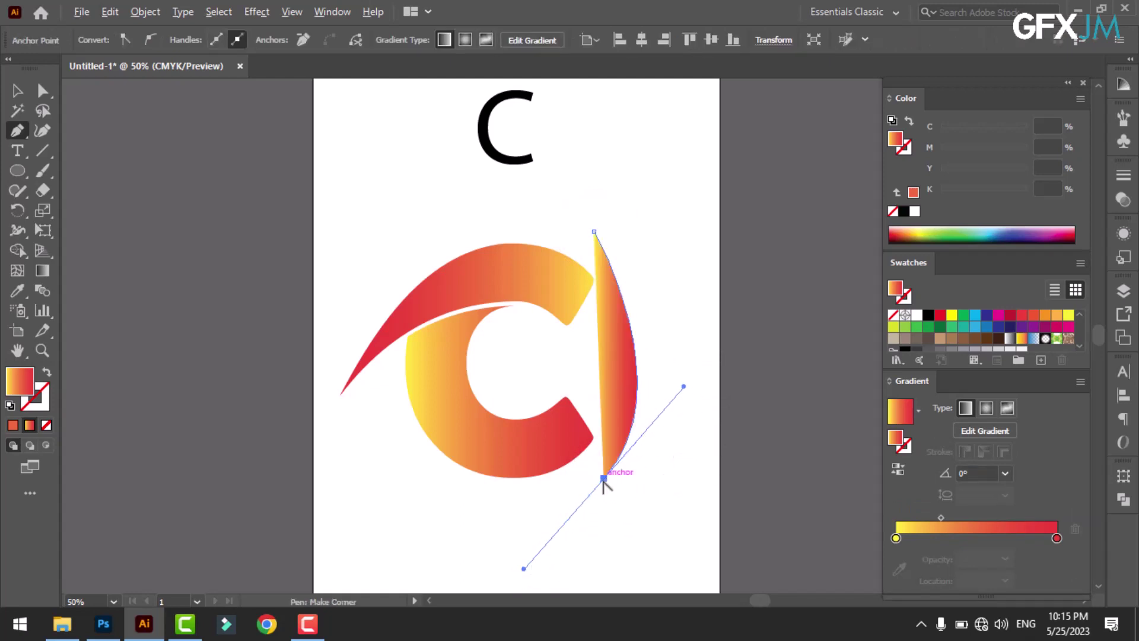
click(603, 479)
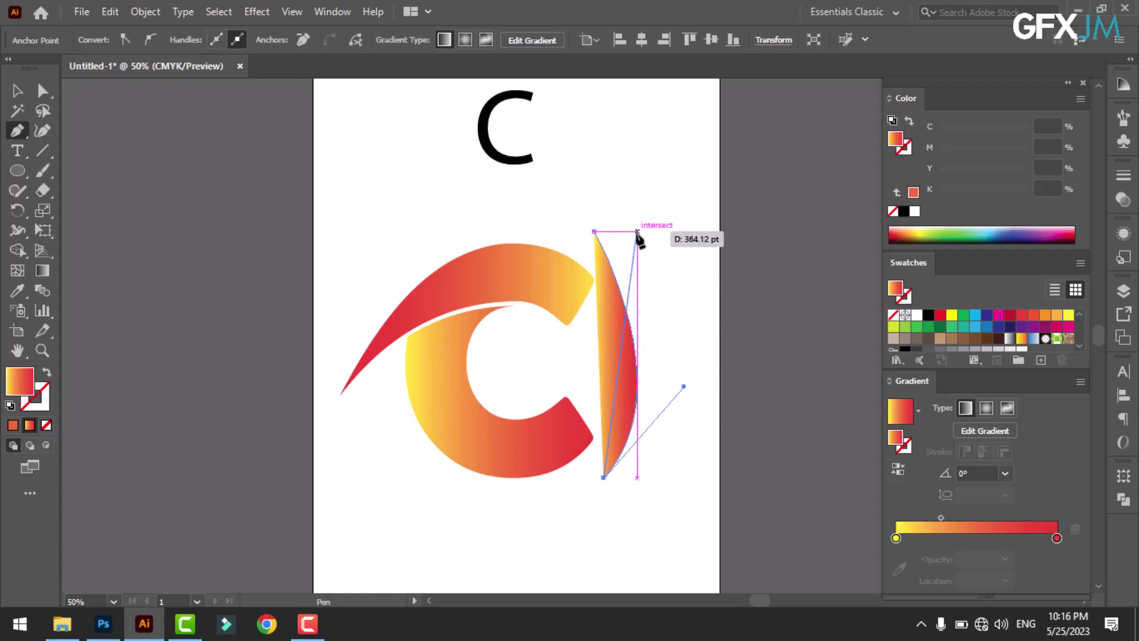
click(636, 234)
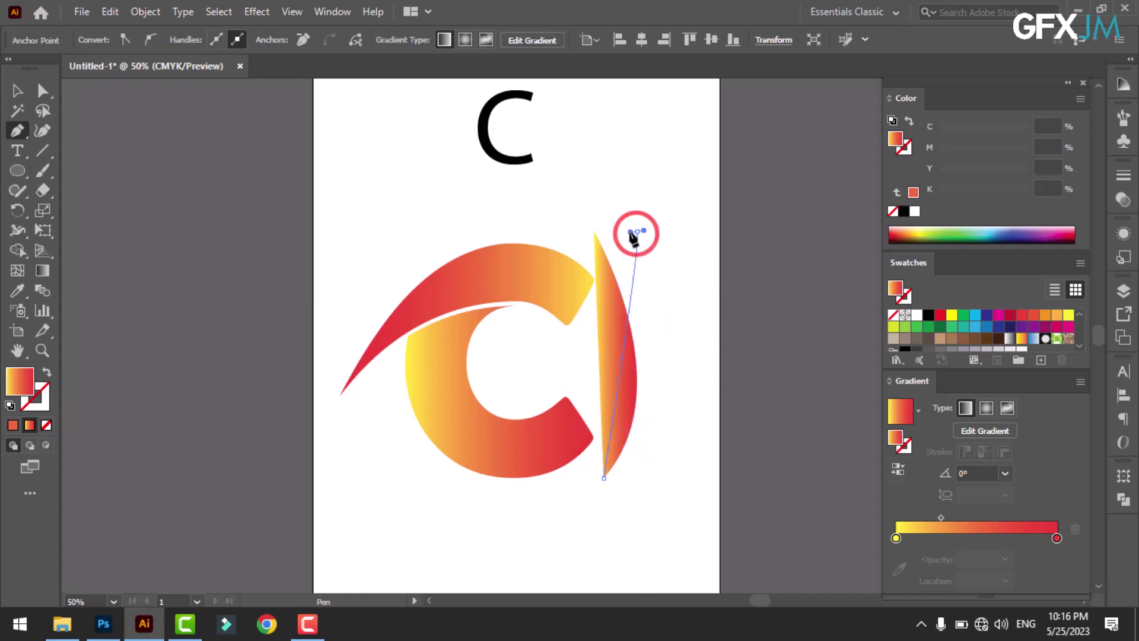
drag(631, 231, 571, 173)
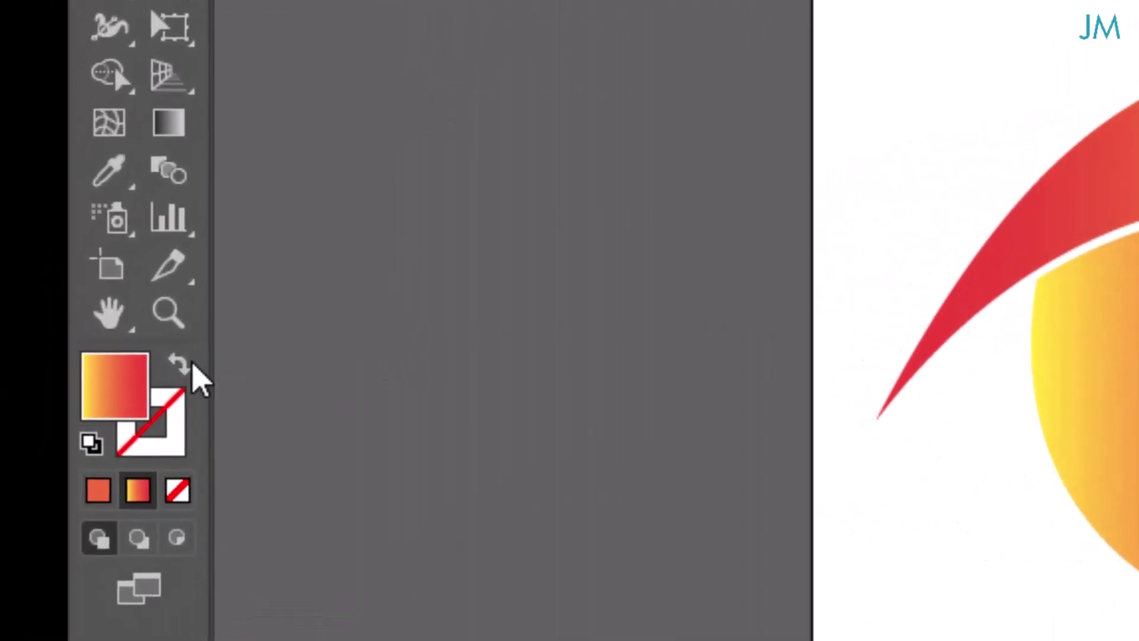
Swap the blade's fill and stroke, and reshape its outer curve with the Anchor Point tool into a slim crescent about 98 pt wide.
click(47, 372)
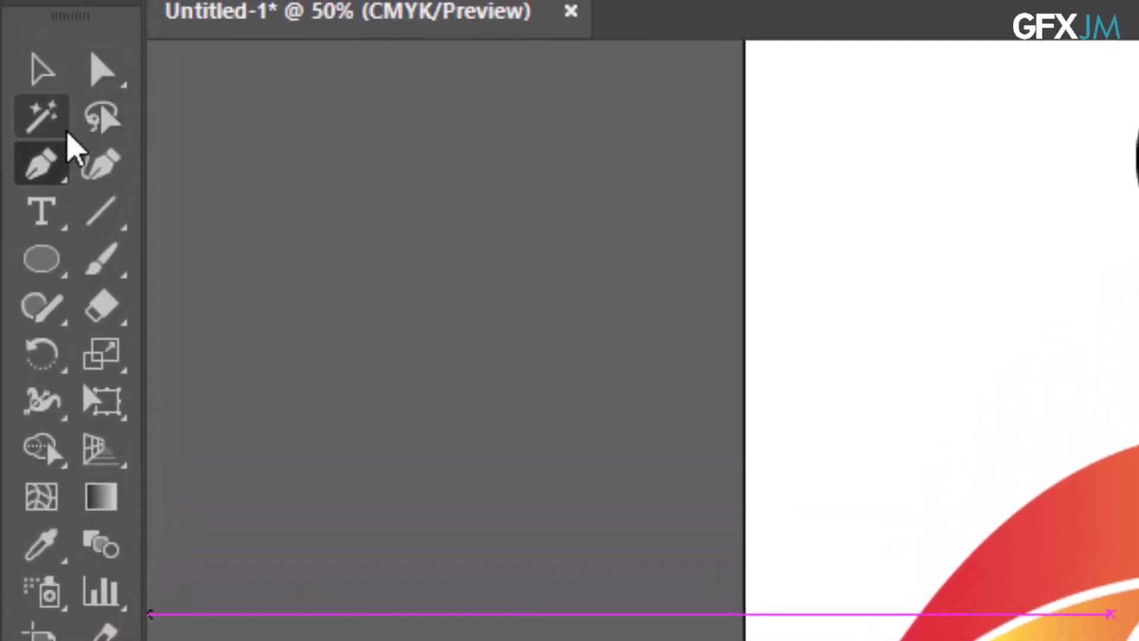
click(39, 166)
click(216, 306)
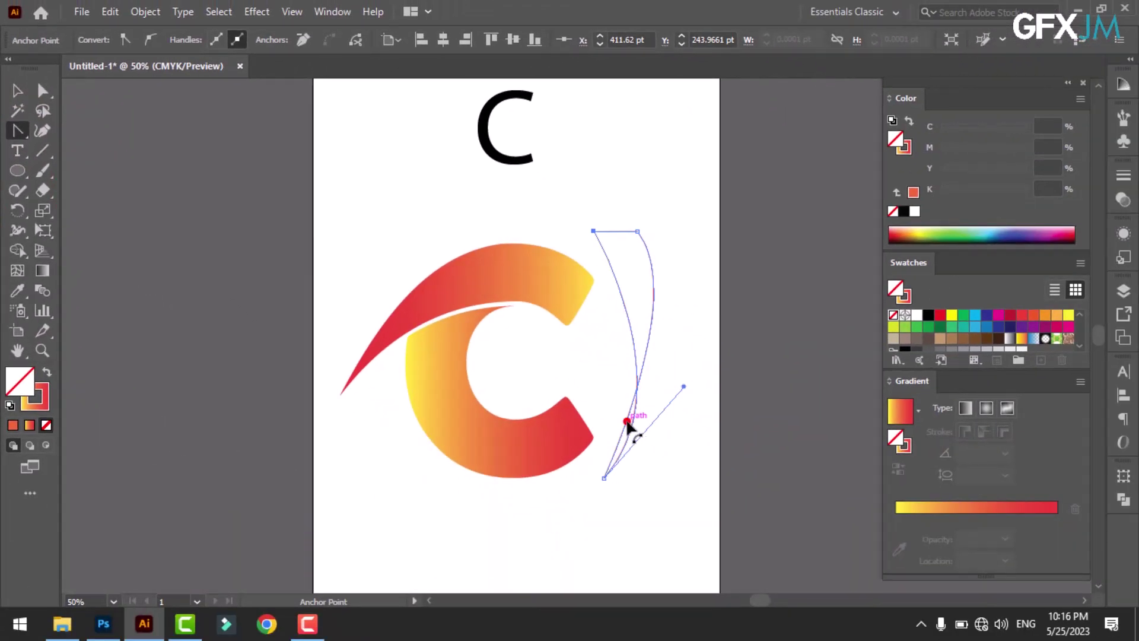
drag(628, 422, 644, 445)
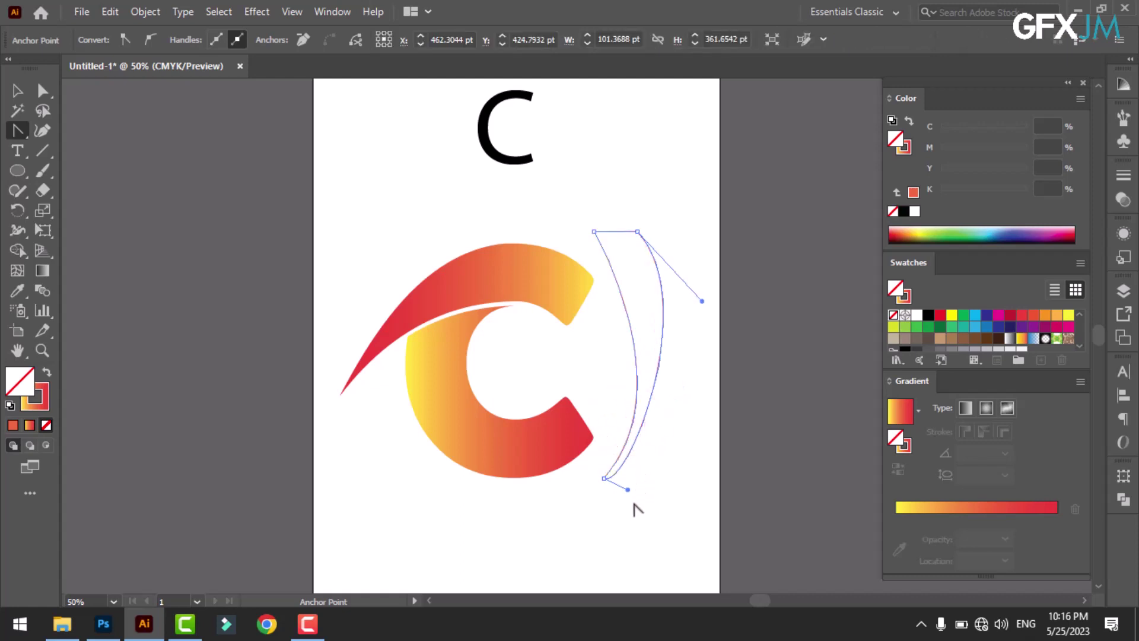
drag(633, 487, 652, 468)
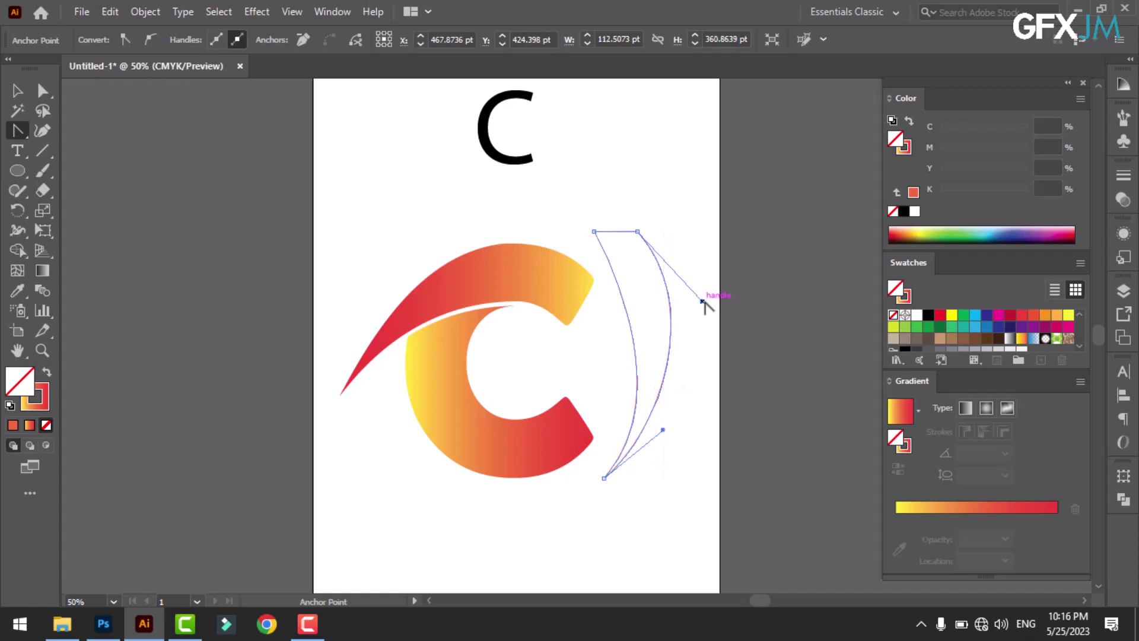
drag(703, 303, 680, 313)
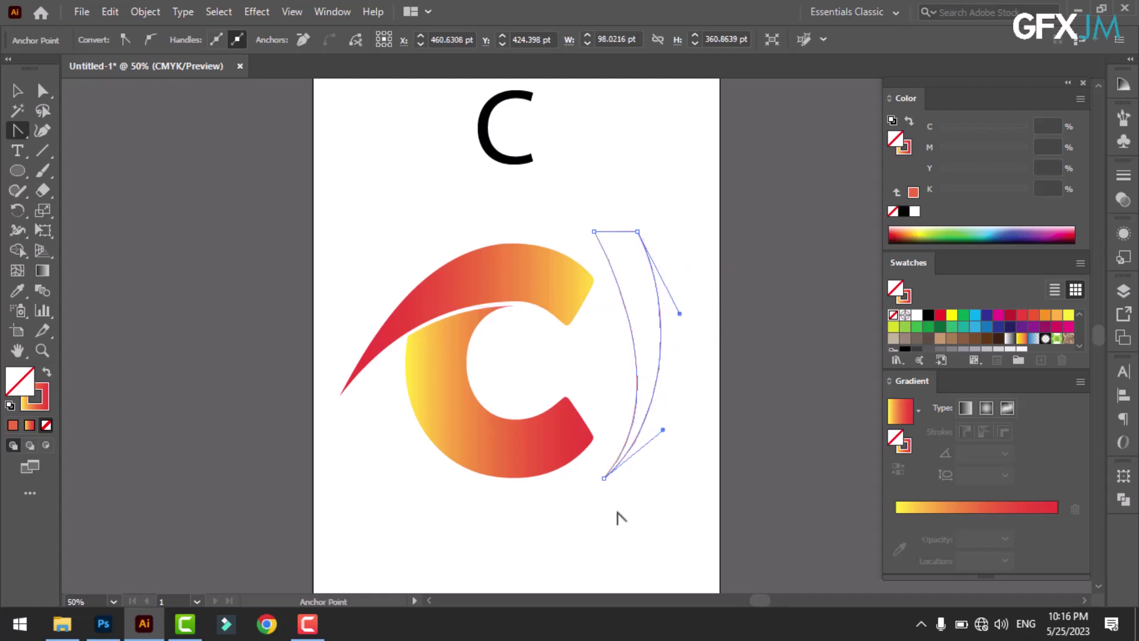
Swap the blade's stroke back to its fill, apply the white-to-black linear gradient swatch, and deselect it.
click(16, 90)
click(463, 544)
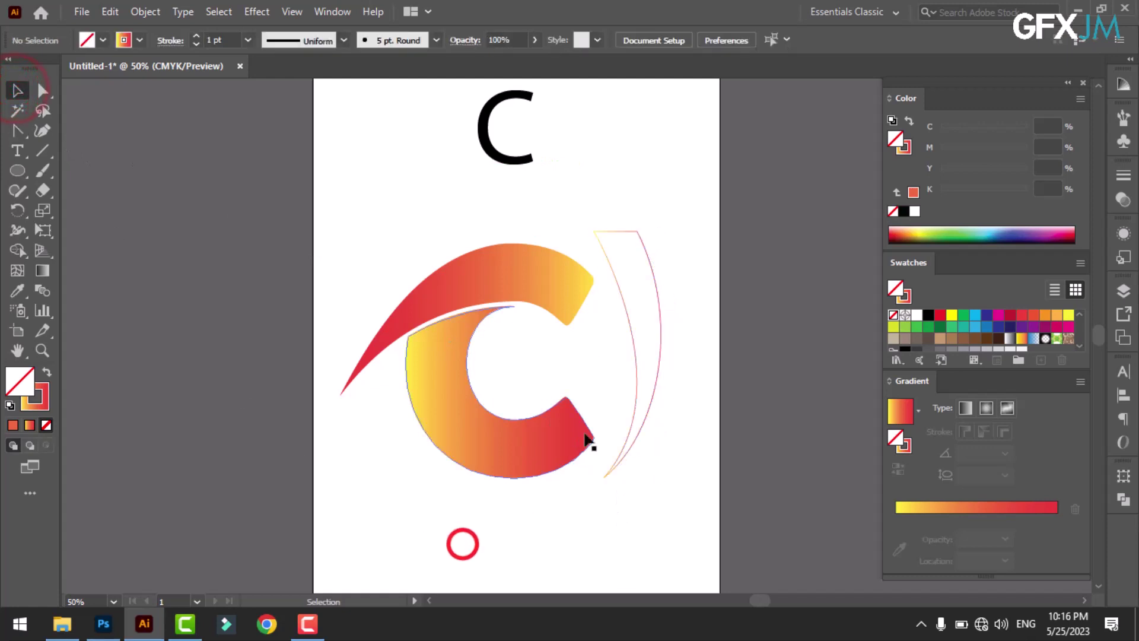
click(638, 387)
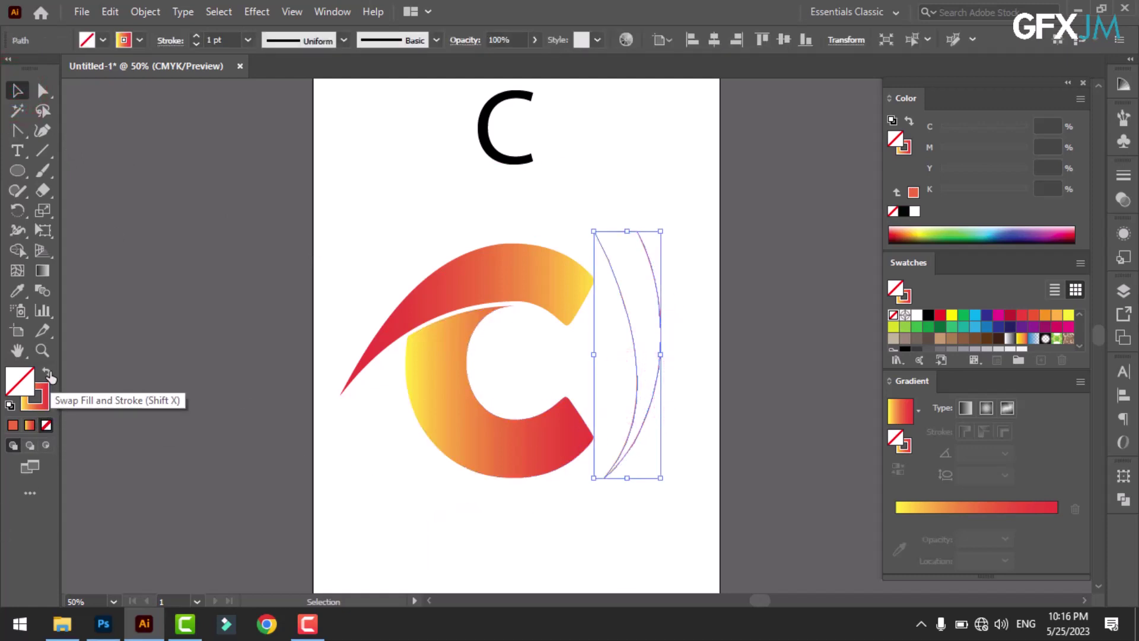
click(47, 372)
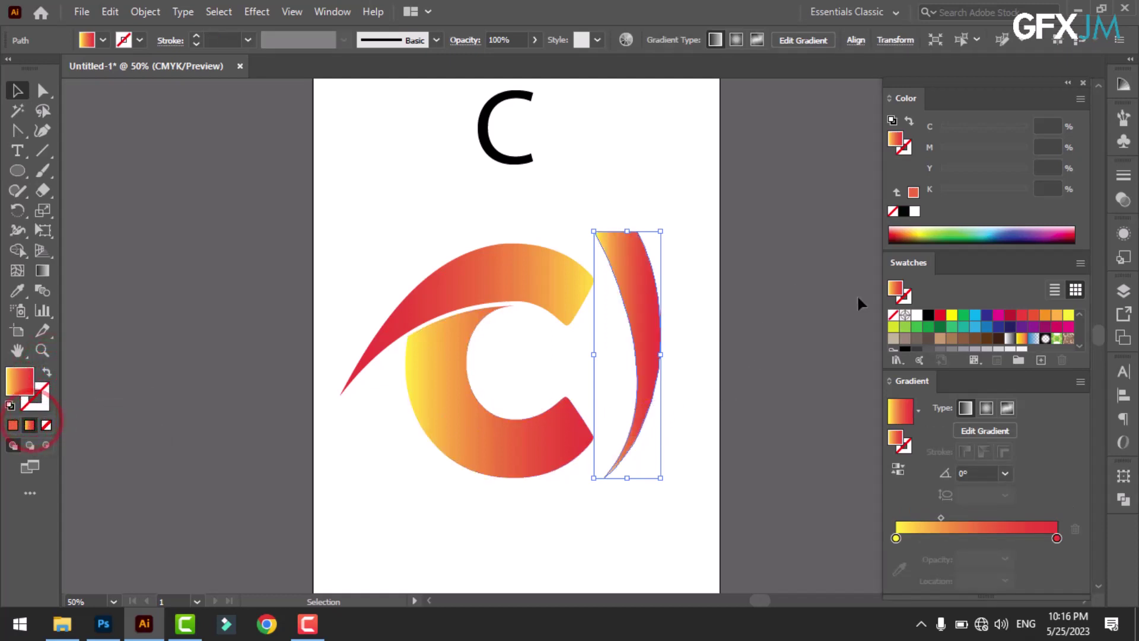
click(1010, 338)
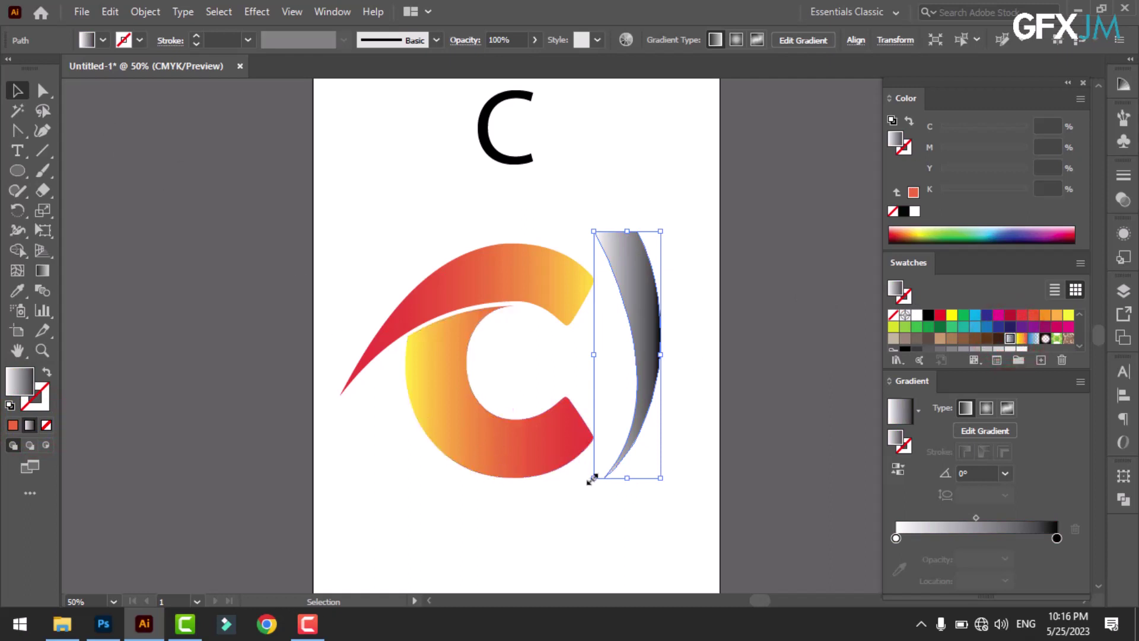
click(628, 518)
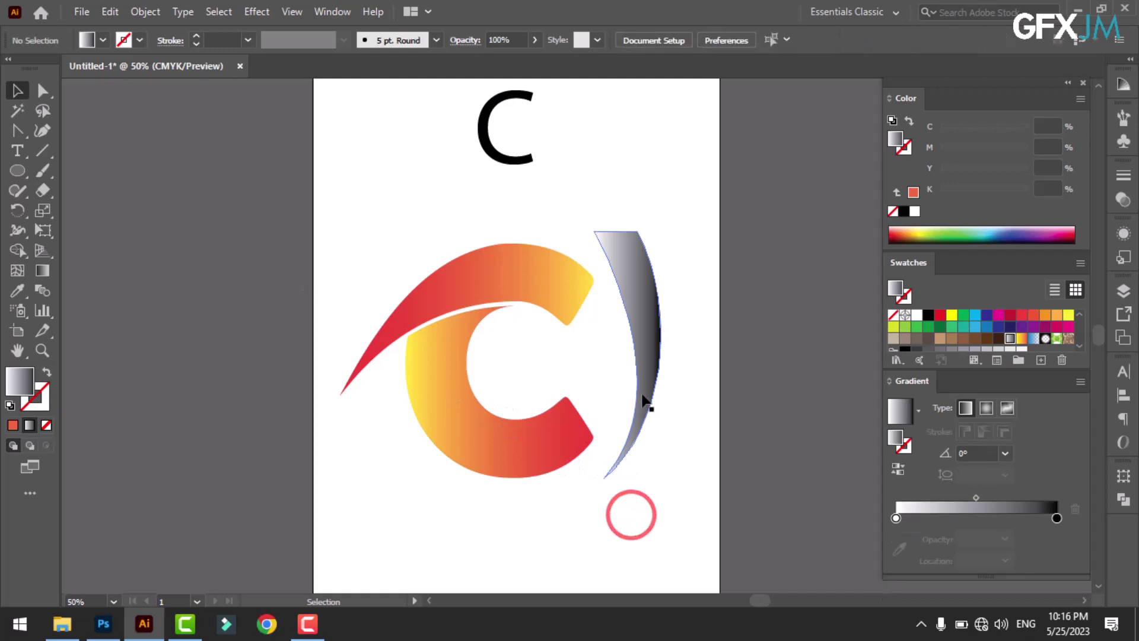
Copy the grey gradient blade and paste the duplicate directly over the original.
ctrl+click(643, 394)
click(110, 11)
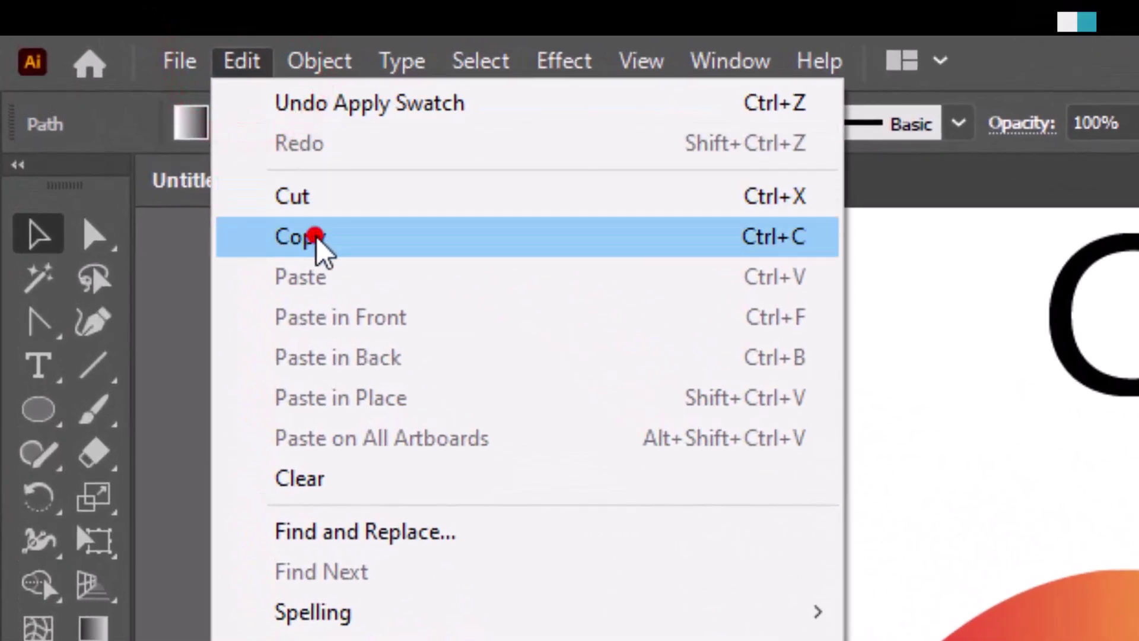
click(315, 236)
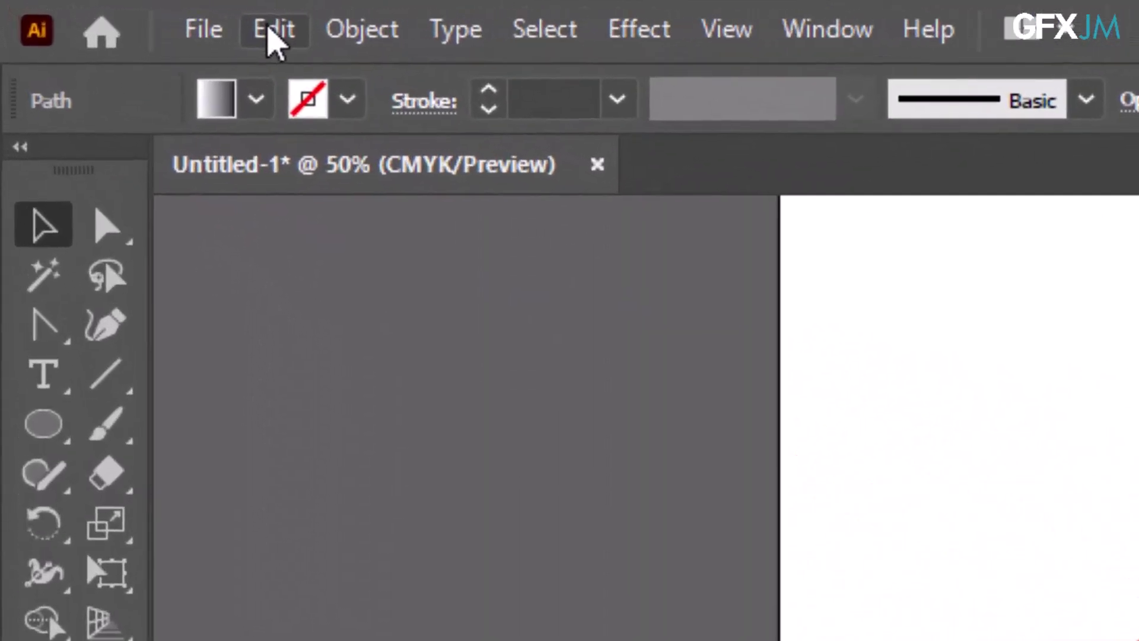
click(110, 11)
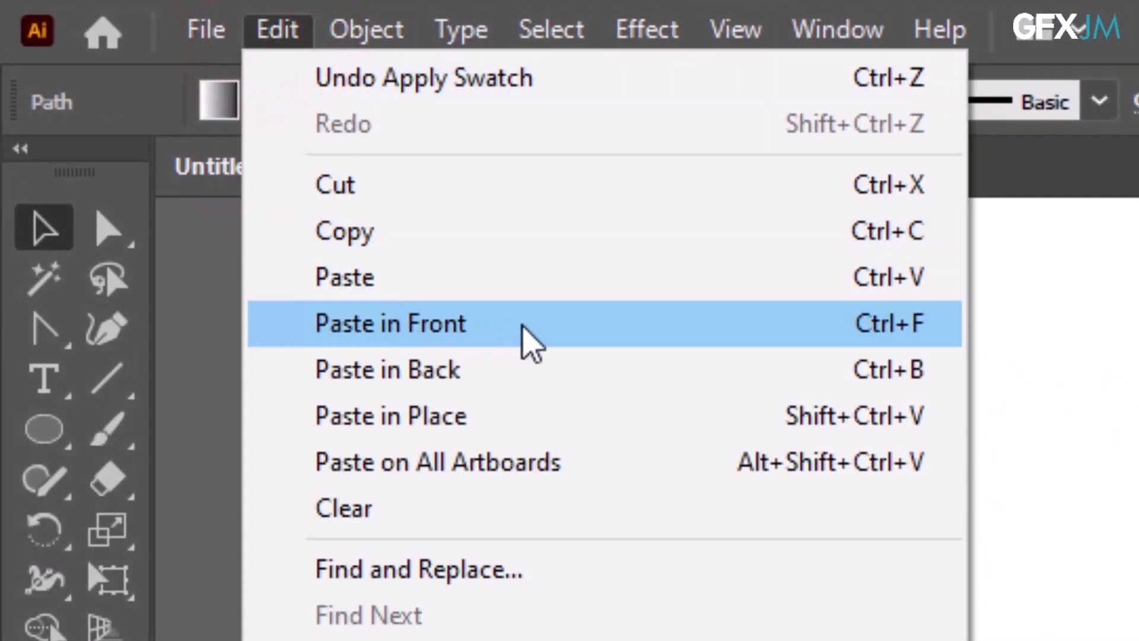
click(428, 418)
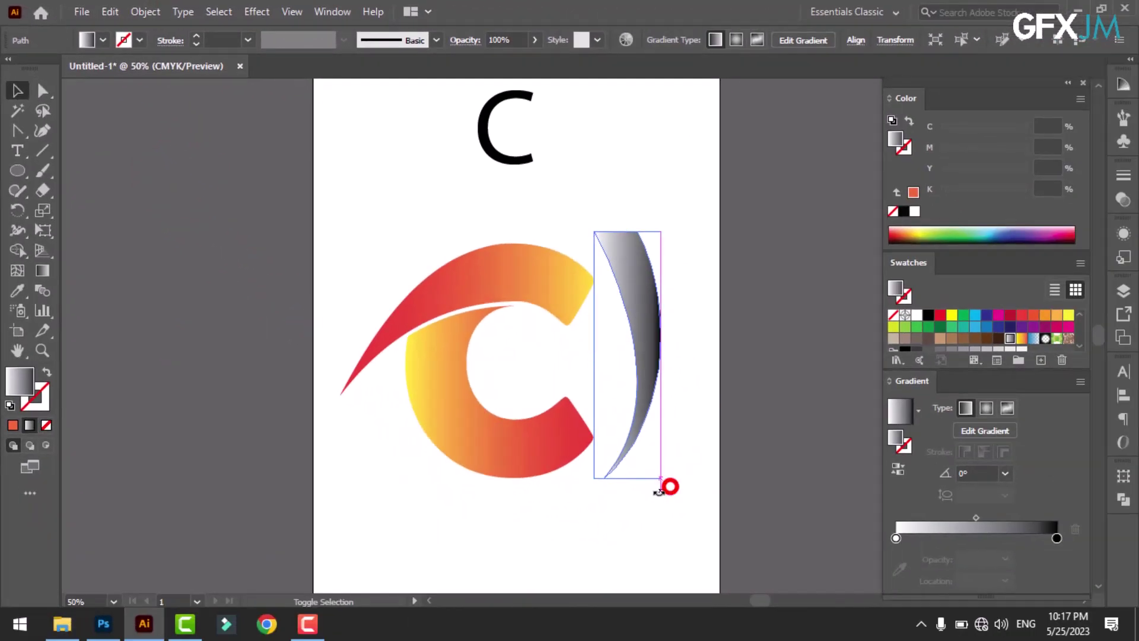
Rotate the pasted blade 180° and move it to the outer side of the red swoosh, opposite the original blade.
drag(659, 491, 424, 252)
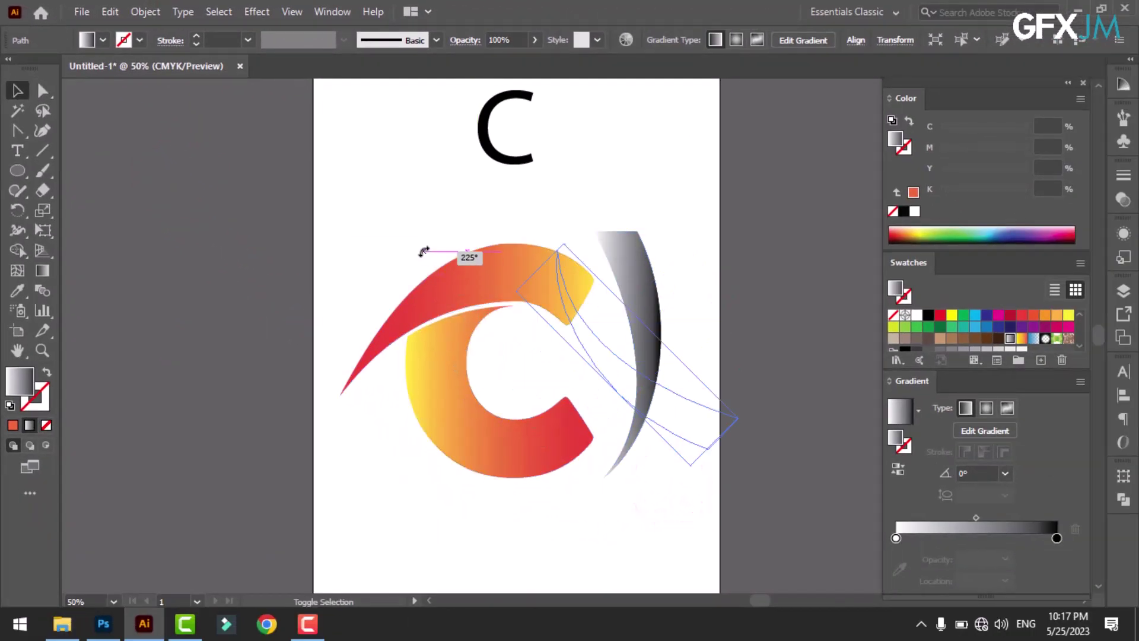
drag(451, 210, 504, 181)
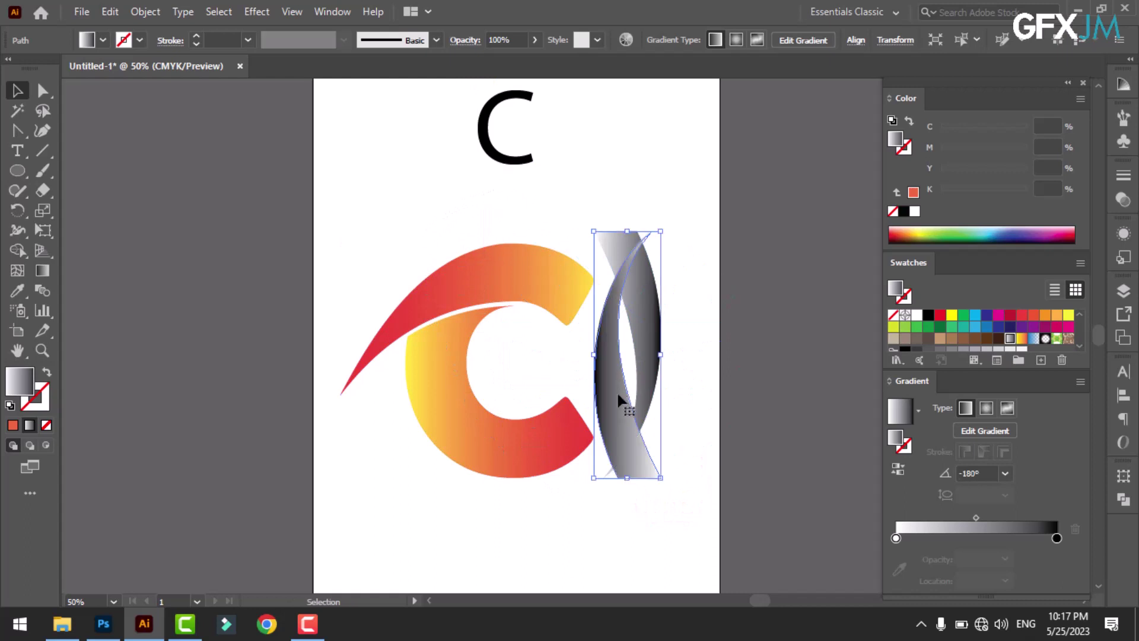
drag(619, 401, 327, 390)
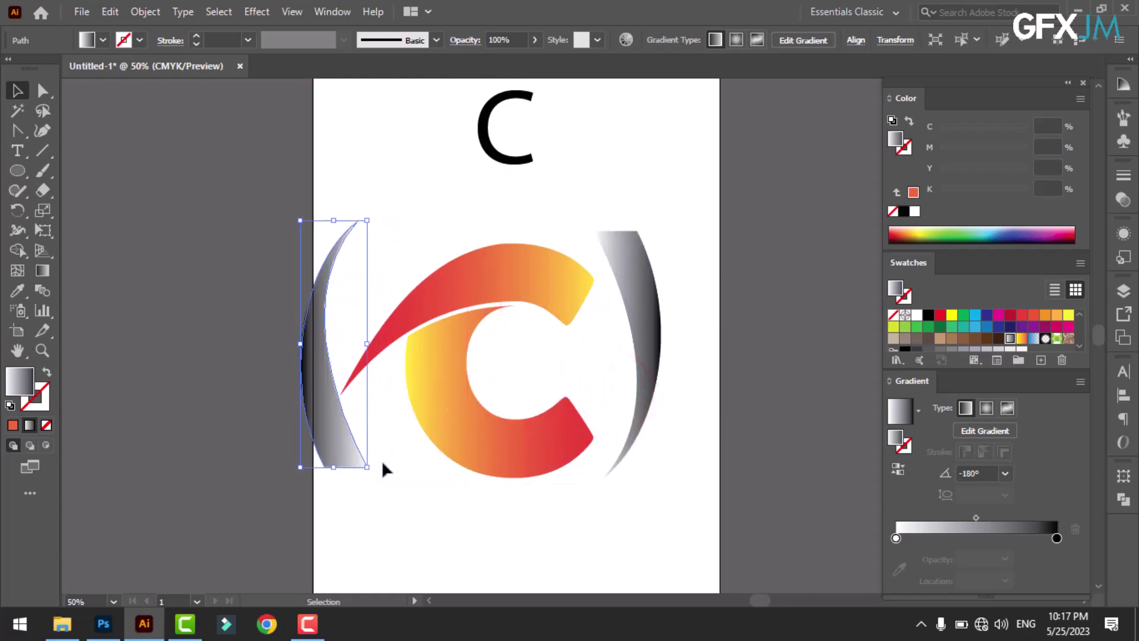
Tilt the copied blade clockwise by about 52° and position it along the outer upper edge of the swoosh.
drag(372, 478, 290, 455)
drag(282, 390, 346, 309)
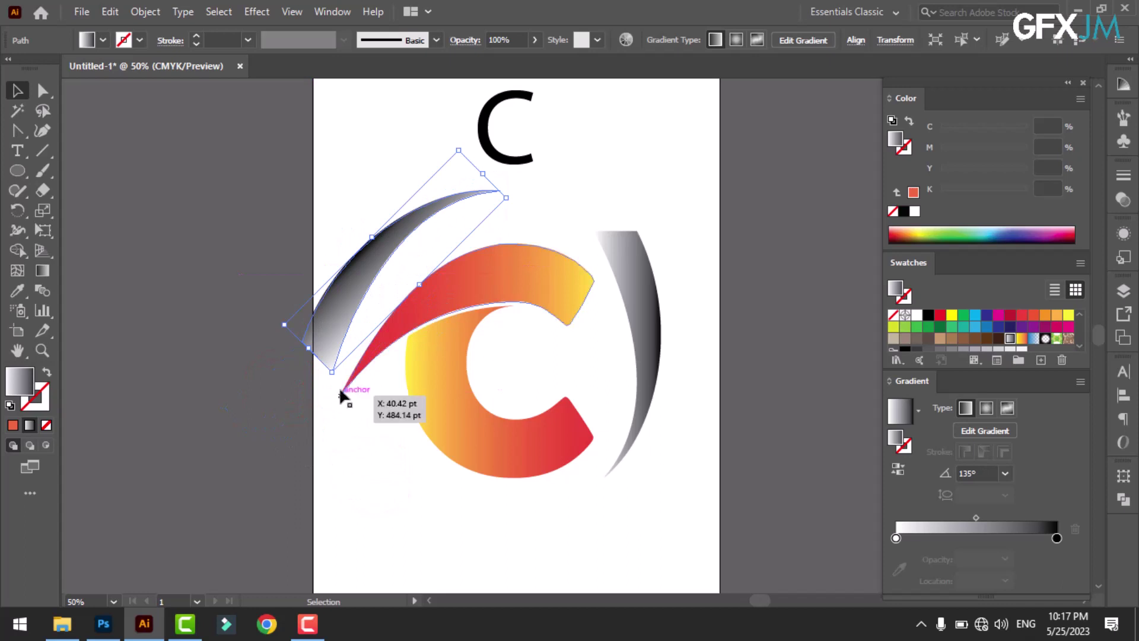
drag(334, 382, 318, 376)
drag(331, 317, 346, 335)
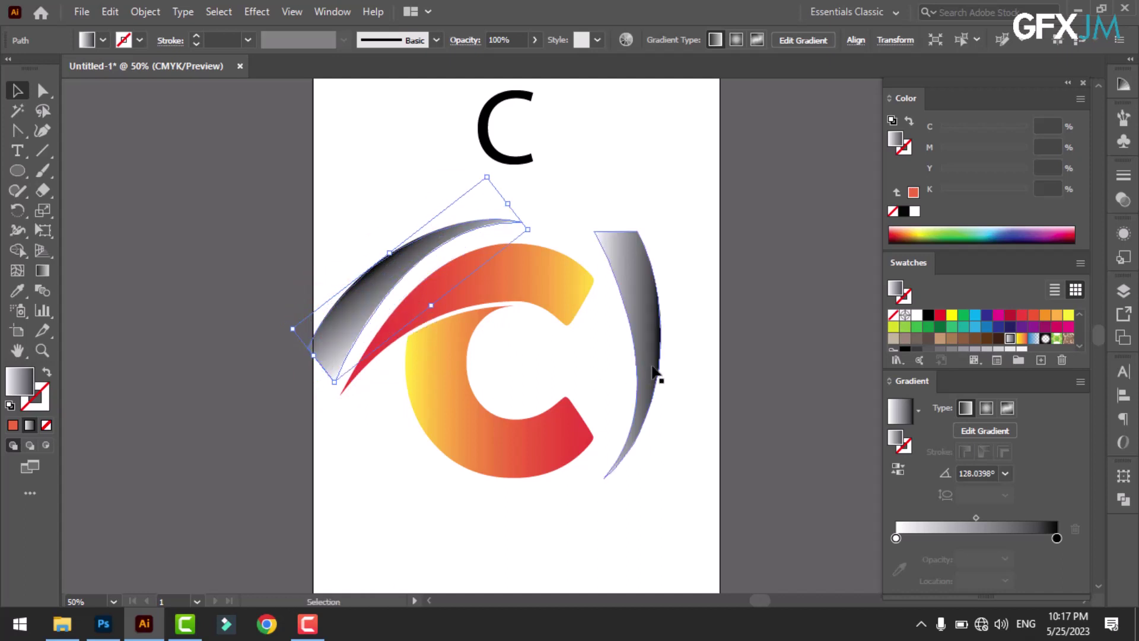
Rotate the original blade about 35° clockwise, place it along the lower C body's outer edge below its red end, and deselect it.
click(655, 366)
click(669, 491)
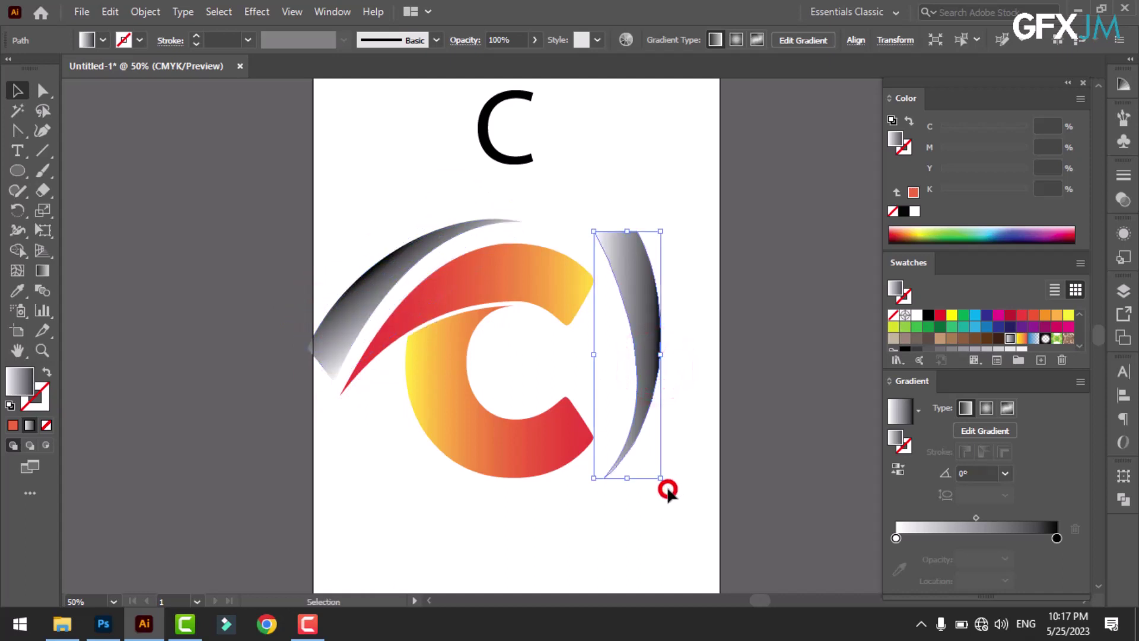
click(637, 439)
drag(667, 483, 611, 519)
drag(625, 399, 601, 475)
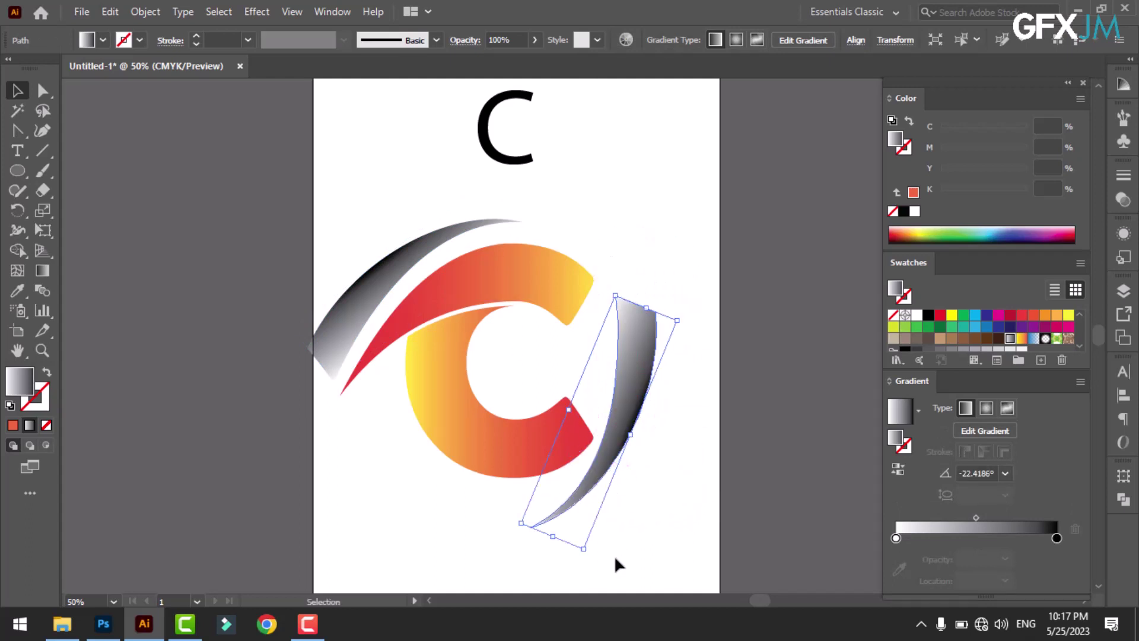
drag(594, 559, 559, 553)
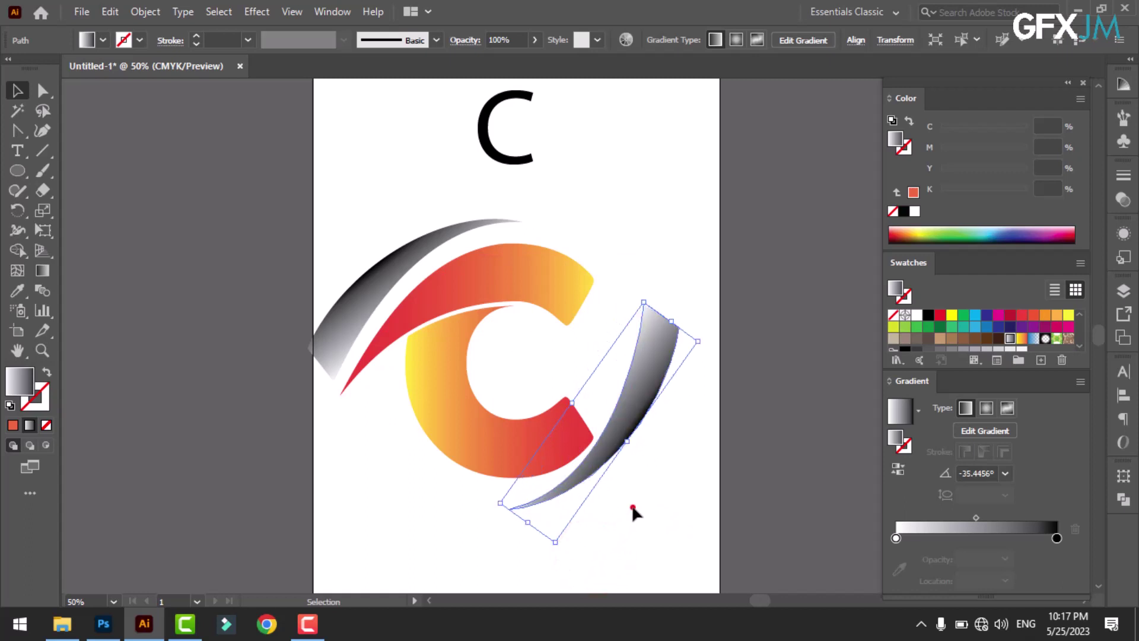
click(633, 509)
click(488, 507)
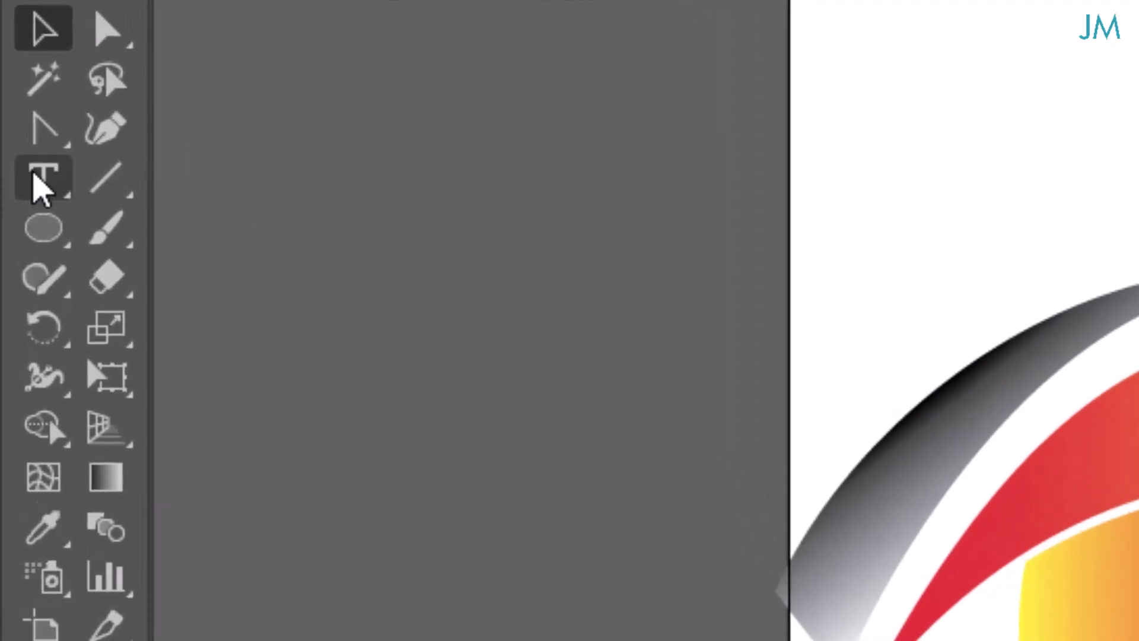
Add the text "COMOANY NAME" below the C logo with the Type tool and select it as an object.
click(36, 178)
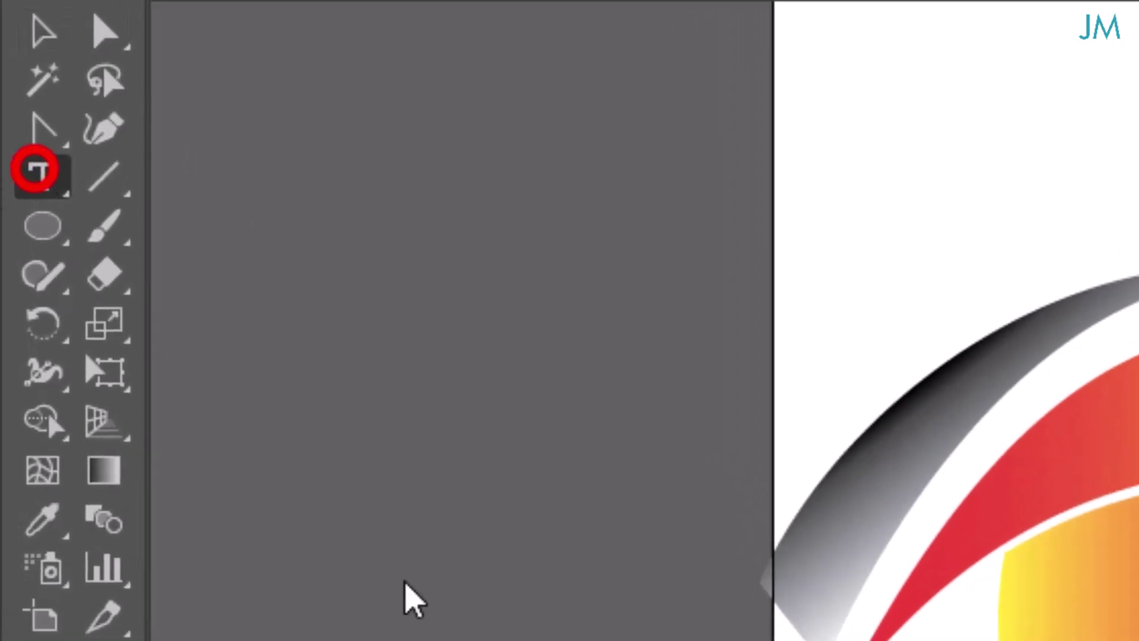
click(358, 506)
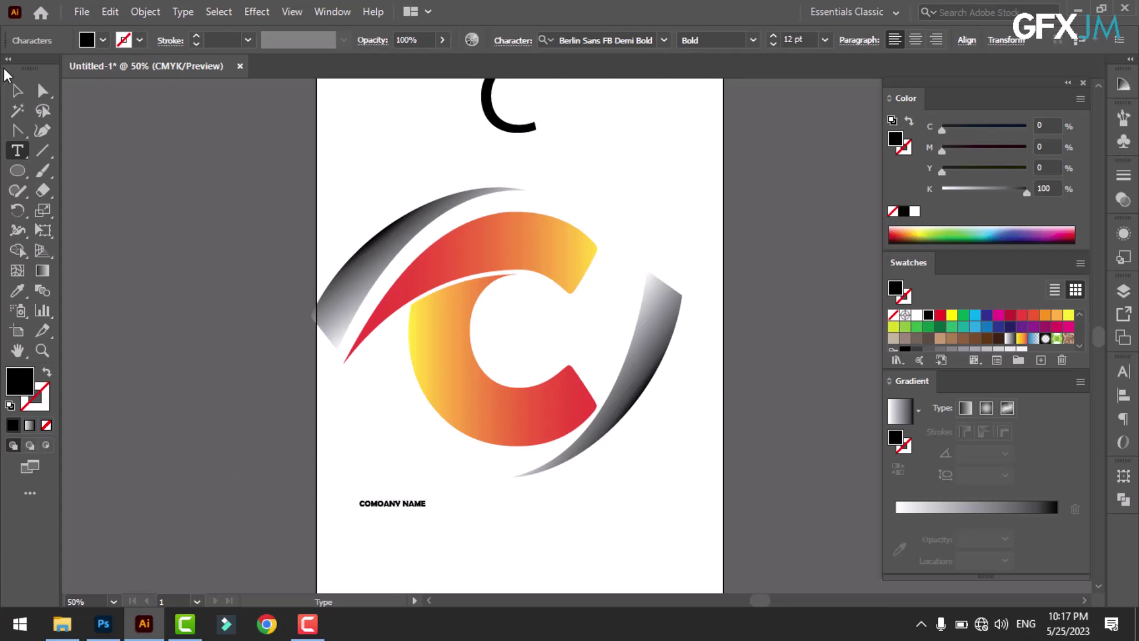
click(21, 92)
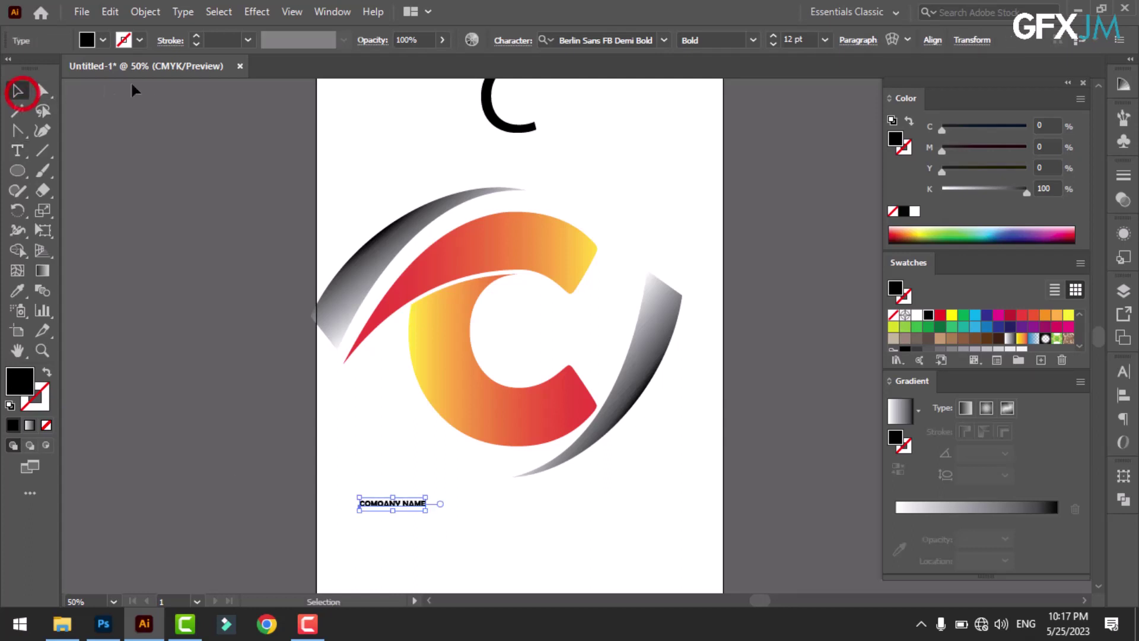
Set the font of the company name text to I Am A Designer.
click(511, 40)
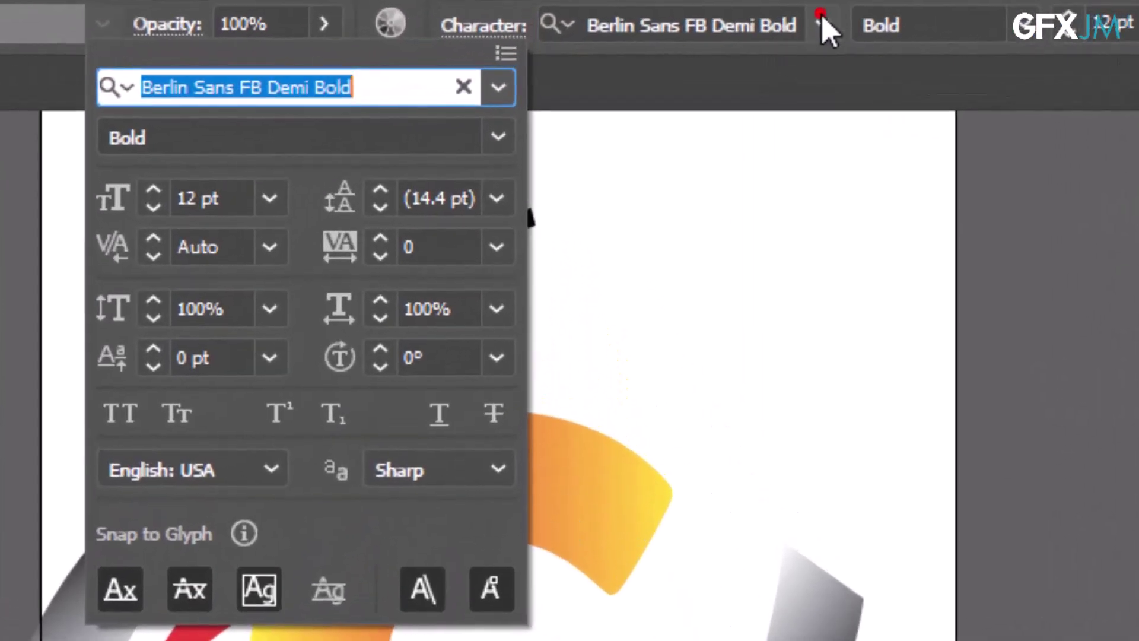
click(821, 13)
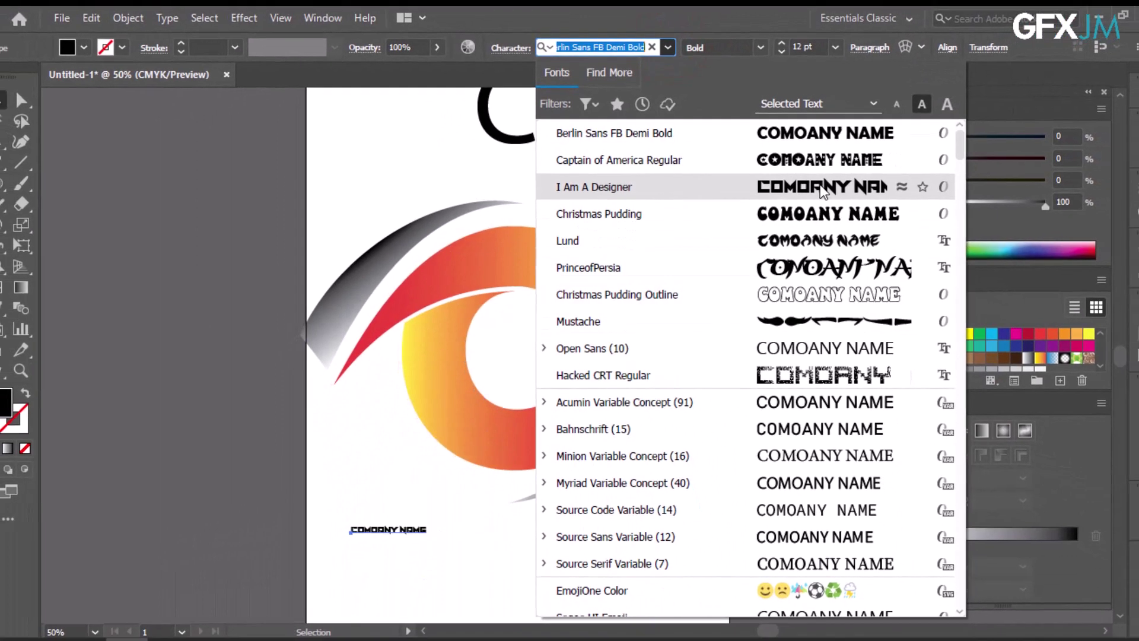
click(821, 189)
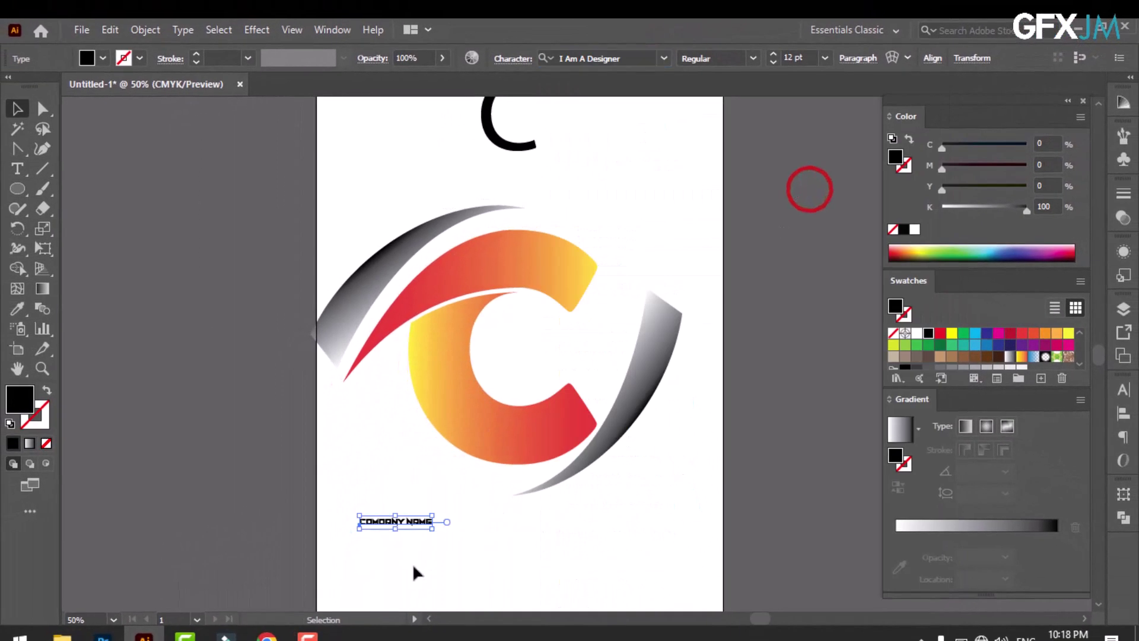
Enlarge the company name text to about two thirds of the artboard's width and centre it beneath the C logo.
drag(434, 530, 530, 537)
drag(452, 521, 565, 527)
click(512, 573)
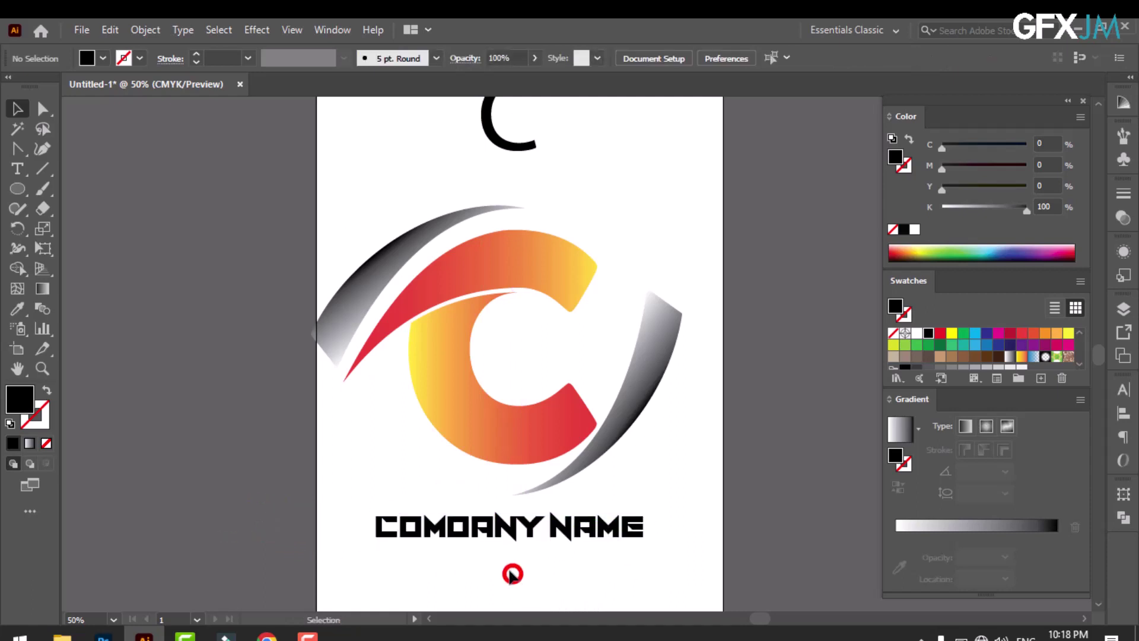
Scale the C logo and both blades together down to about three quarters of their size and centre them above the company name.
drag(656, 453, 348, 255)
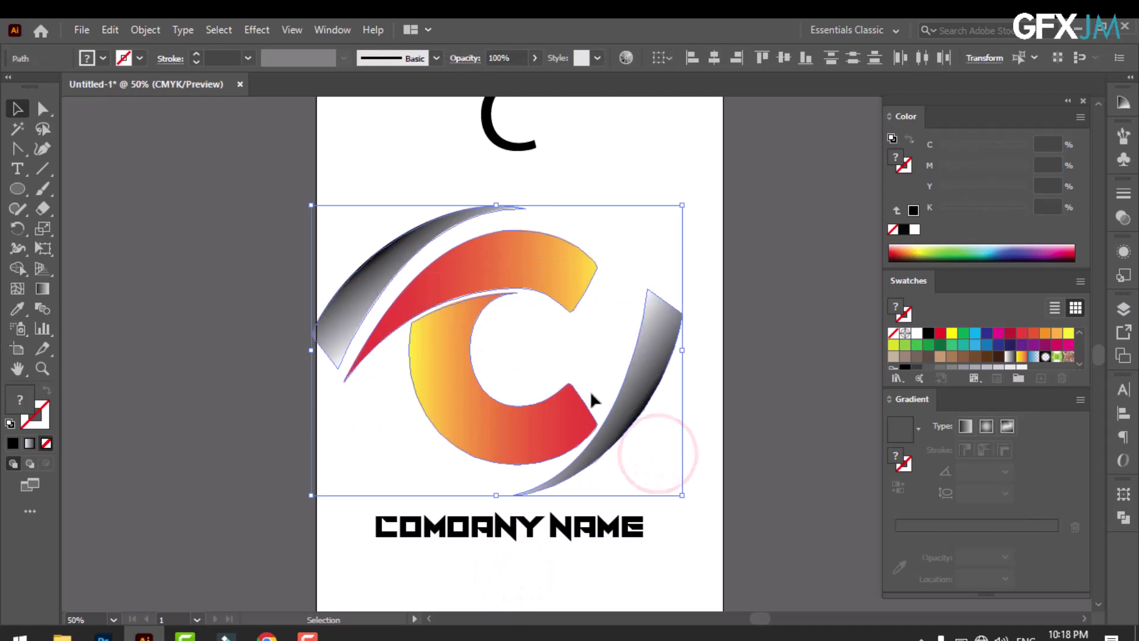
drag(686, 498, 638, 461)
drag(497, 401, 509, 399)
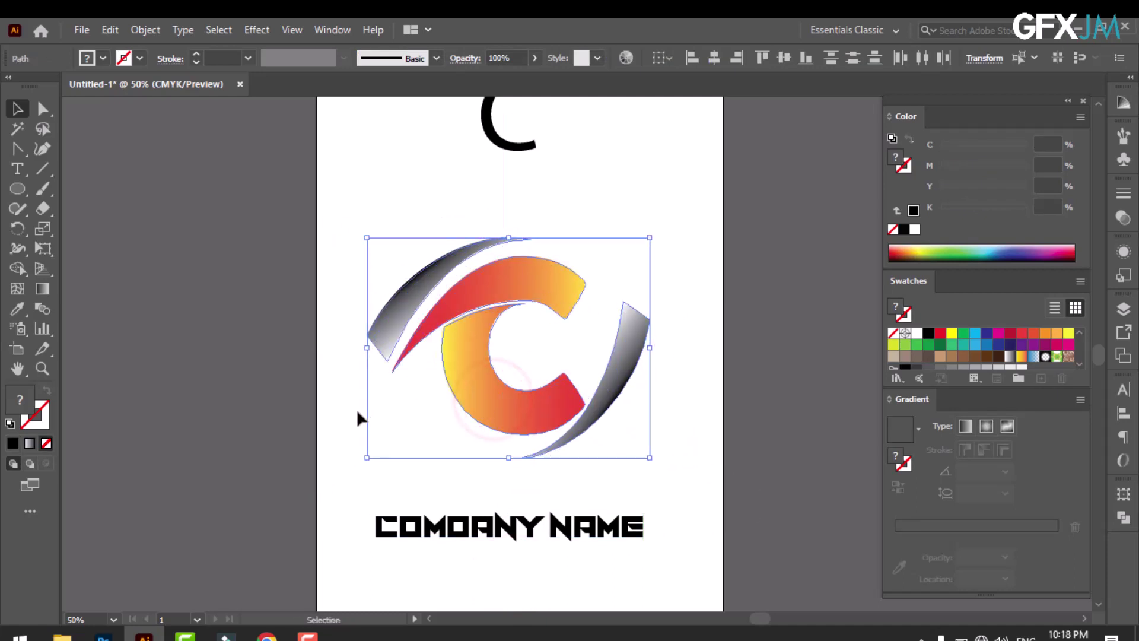
click(323, 473)
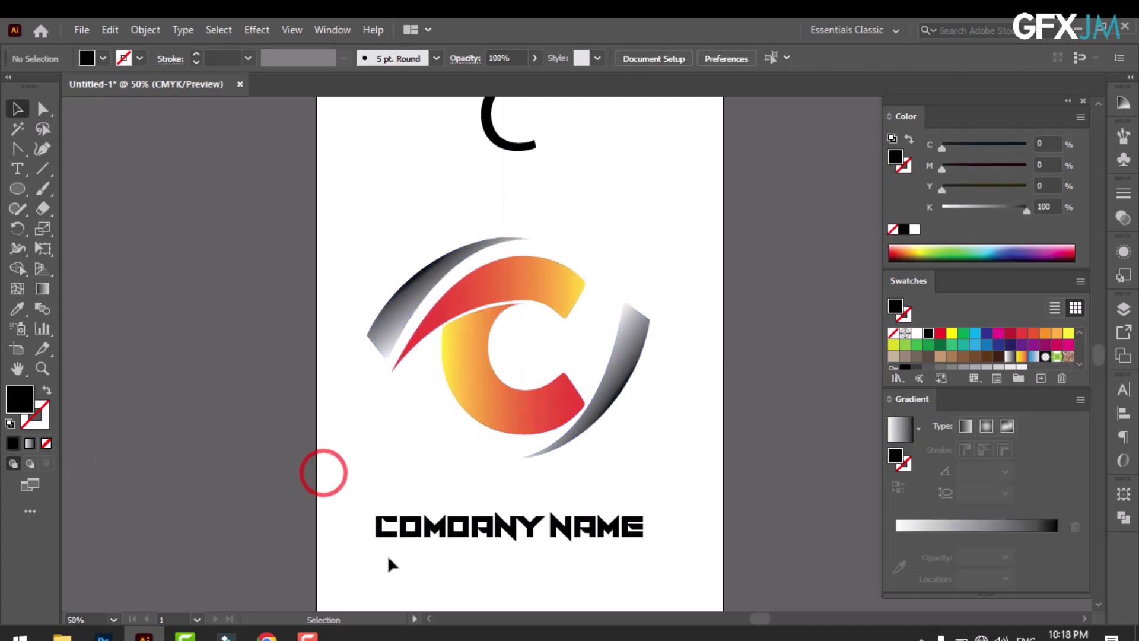
Move the company name text up and slightly to the right, closer beneath the logo, and deselect it.
scroll(535, 486, up, 1)
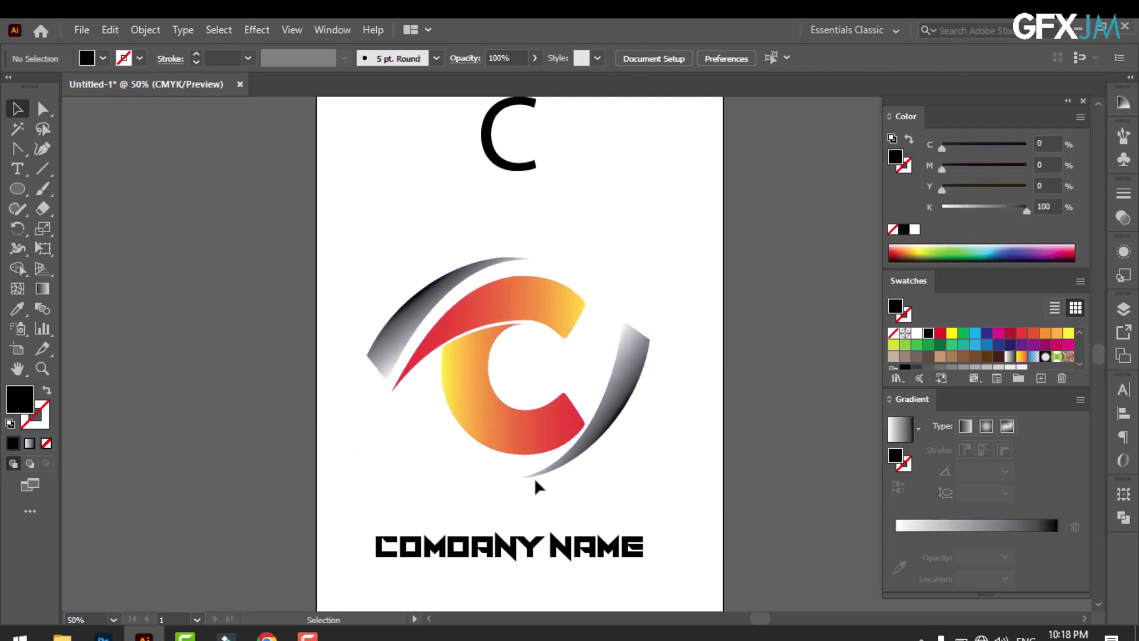
drag(509, 560, 517, 535)
click(512, 571)
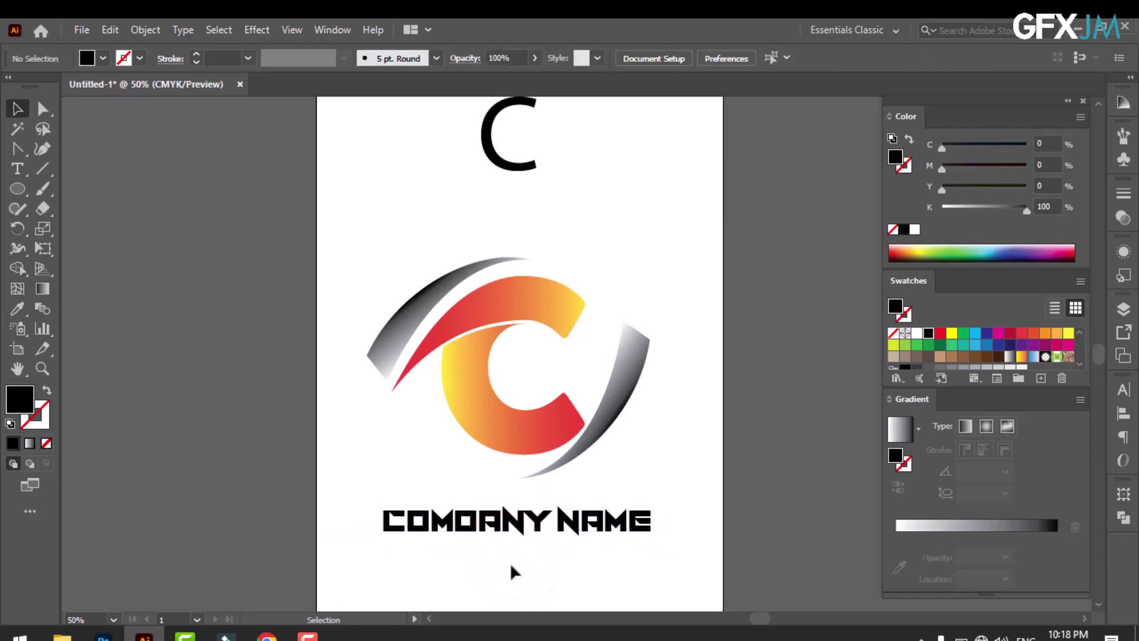